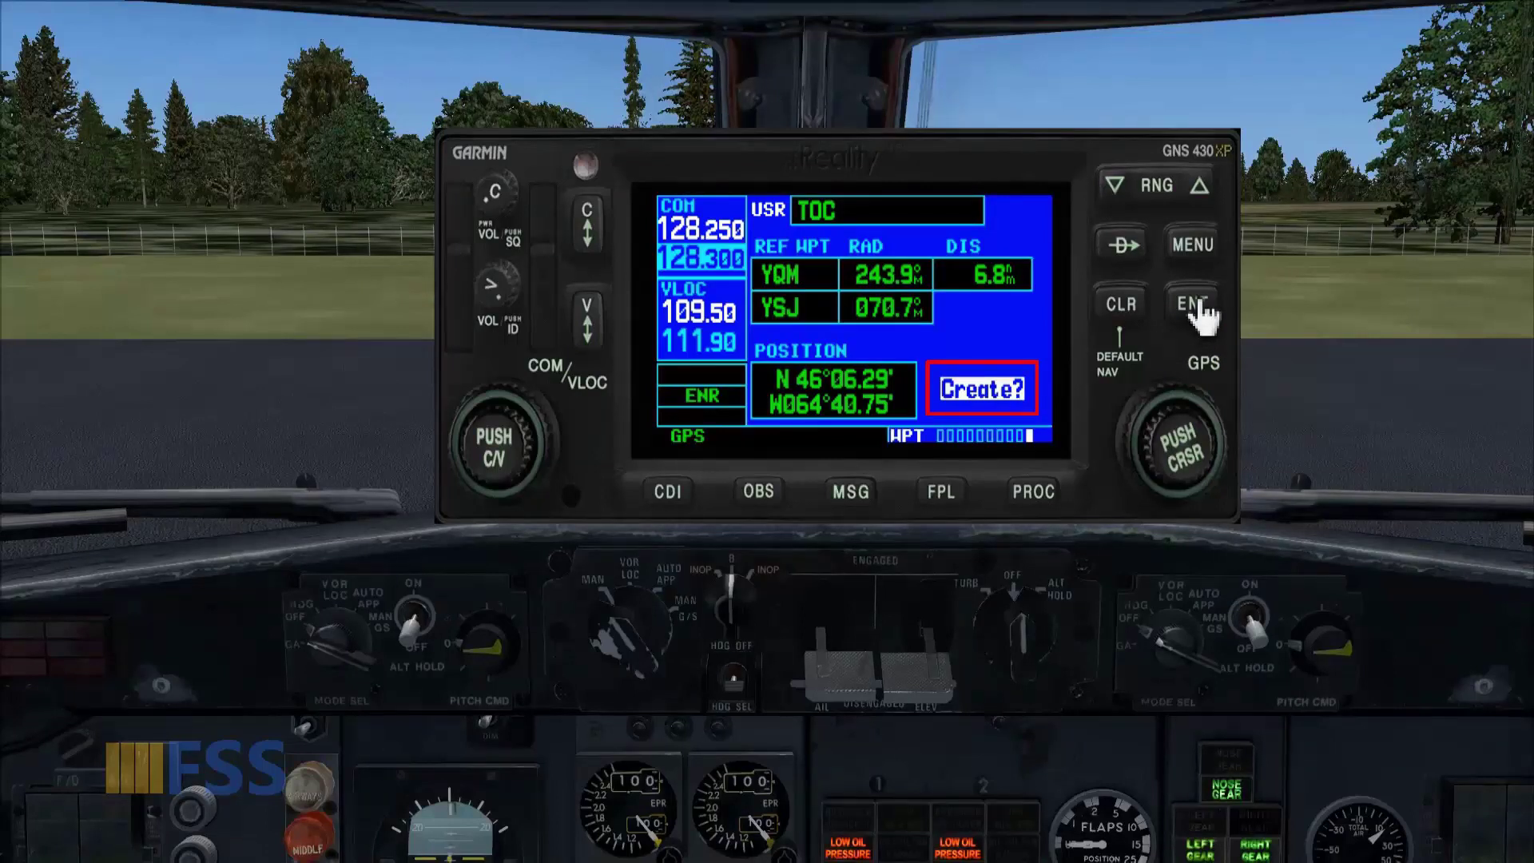
# Create the TOC user waypoint and show the user waypoint list
pyautogui.click(1193, 304)
pyautogui.click(1193, 245)
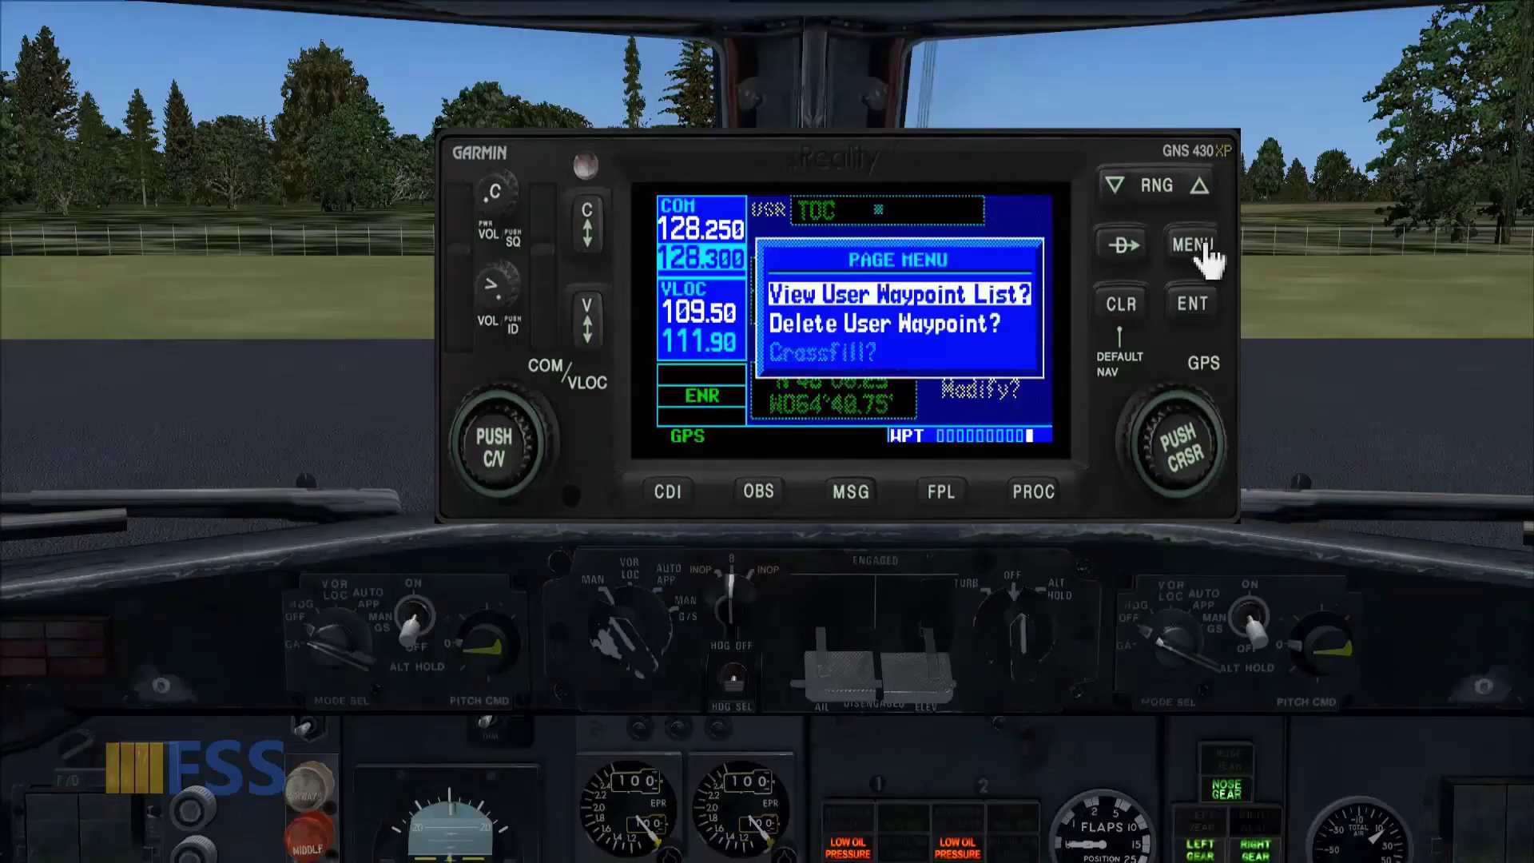
pyautogui.click(1203, 313)
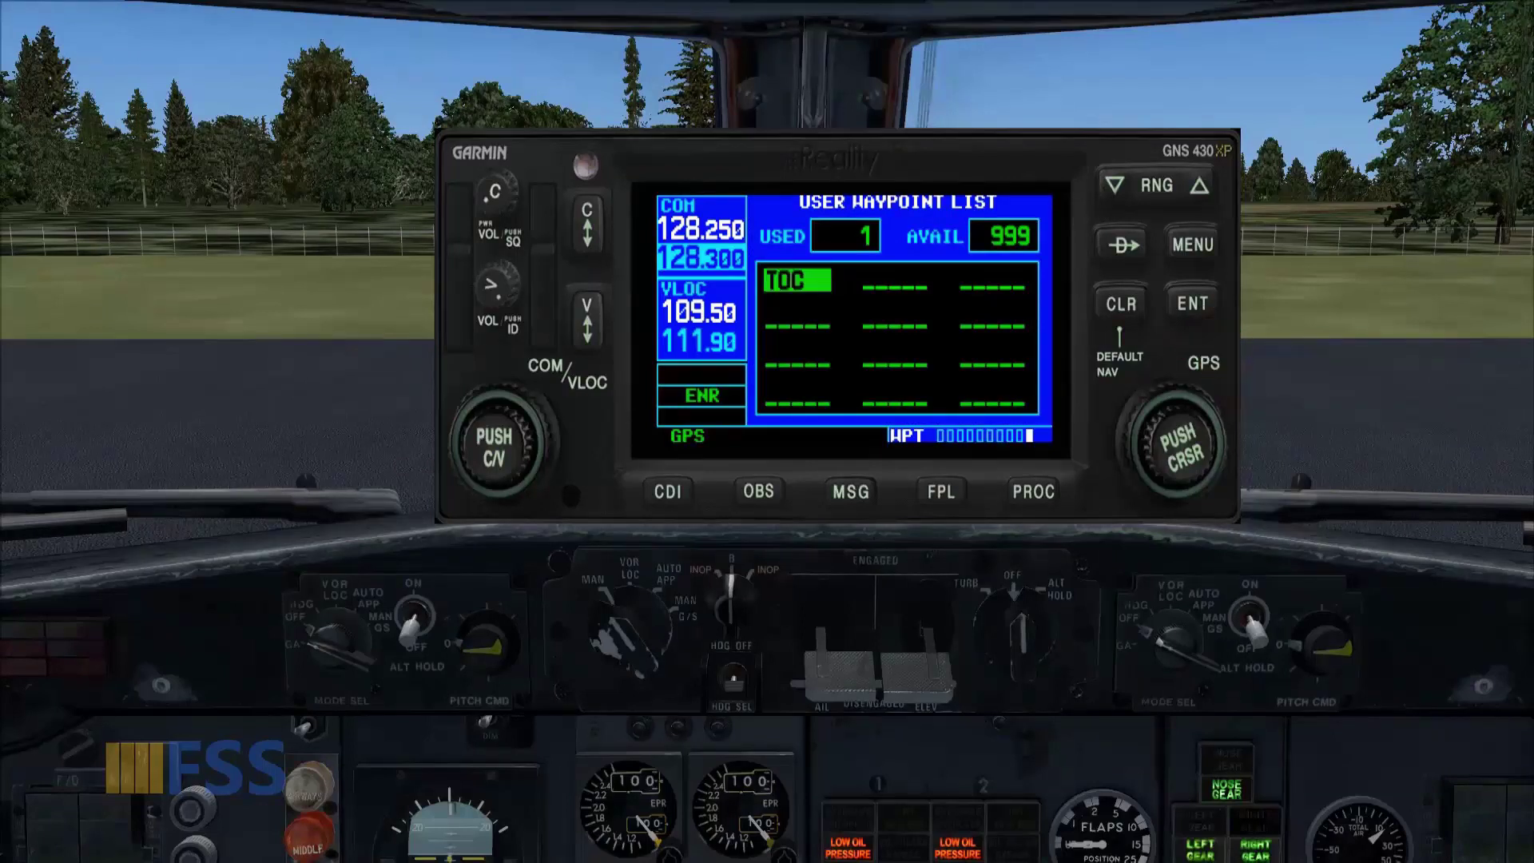
# Rename the waypoint's name from TOC to TOD by changing its last letter
pyautogui.click(1207, 400)
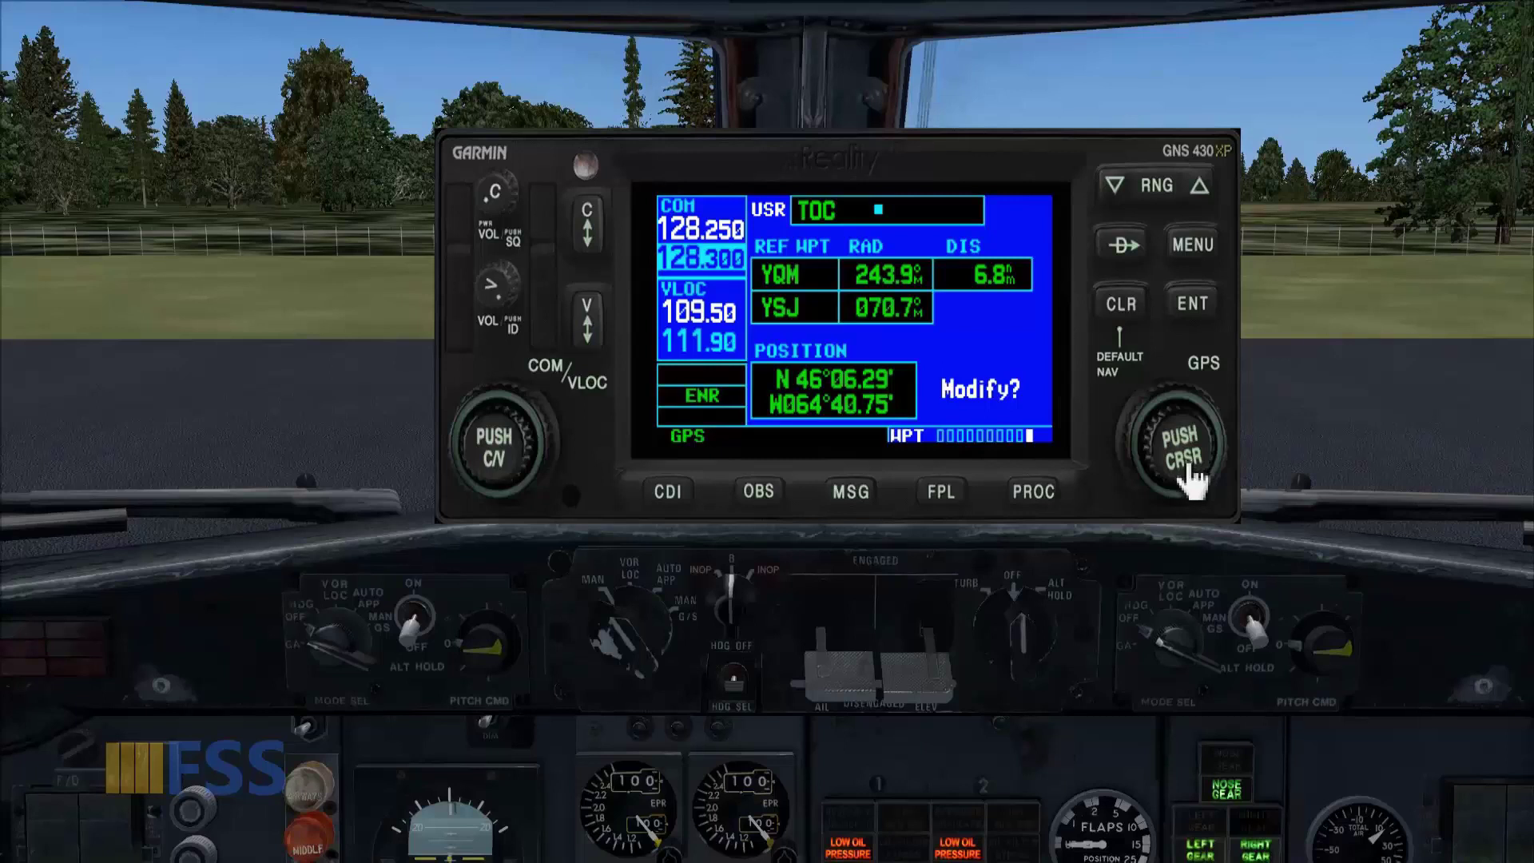
pyautogui.click(1182, 430)
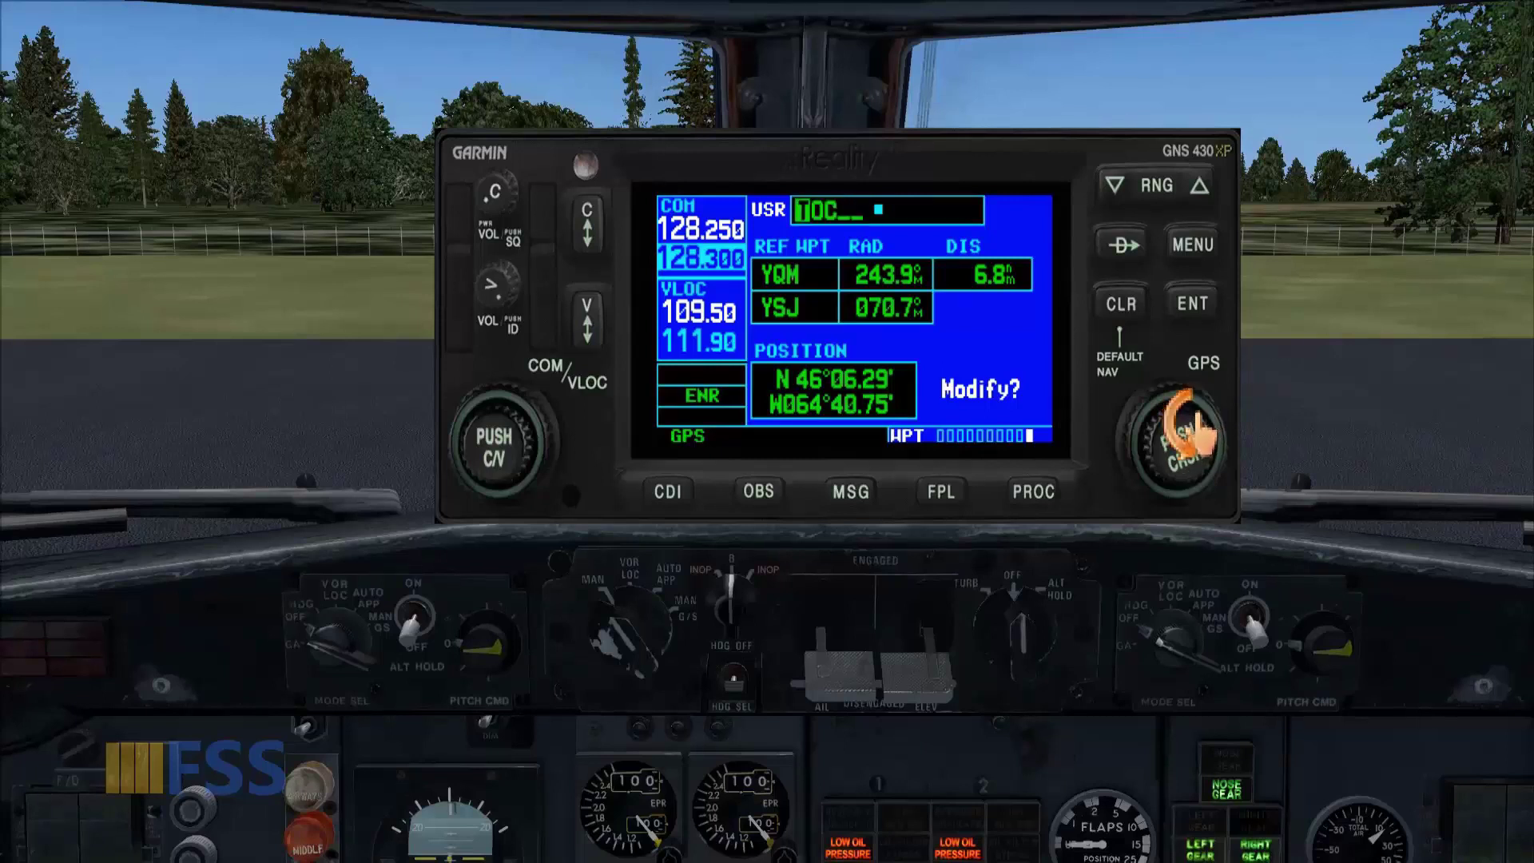
pyautogui.click(1203, 385)
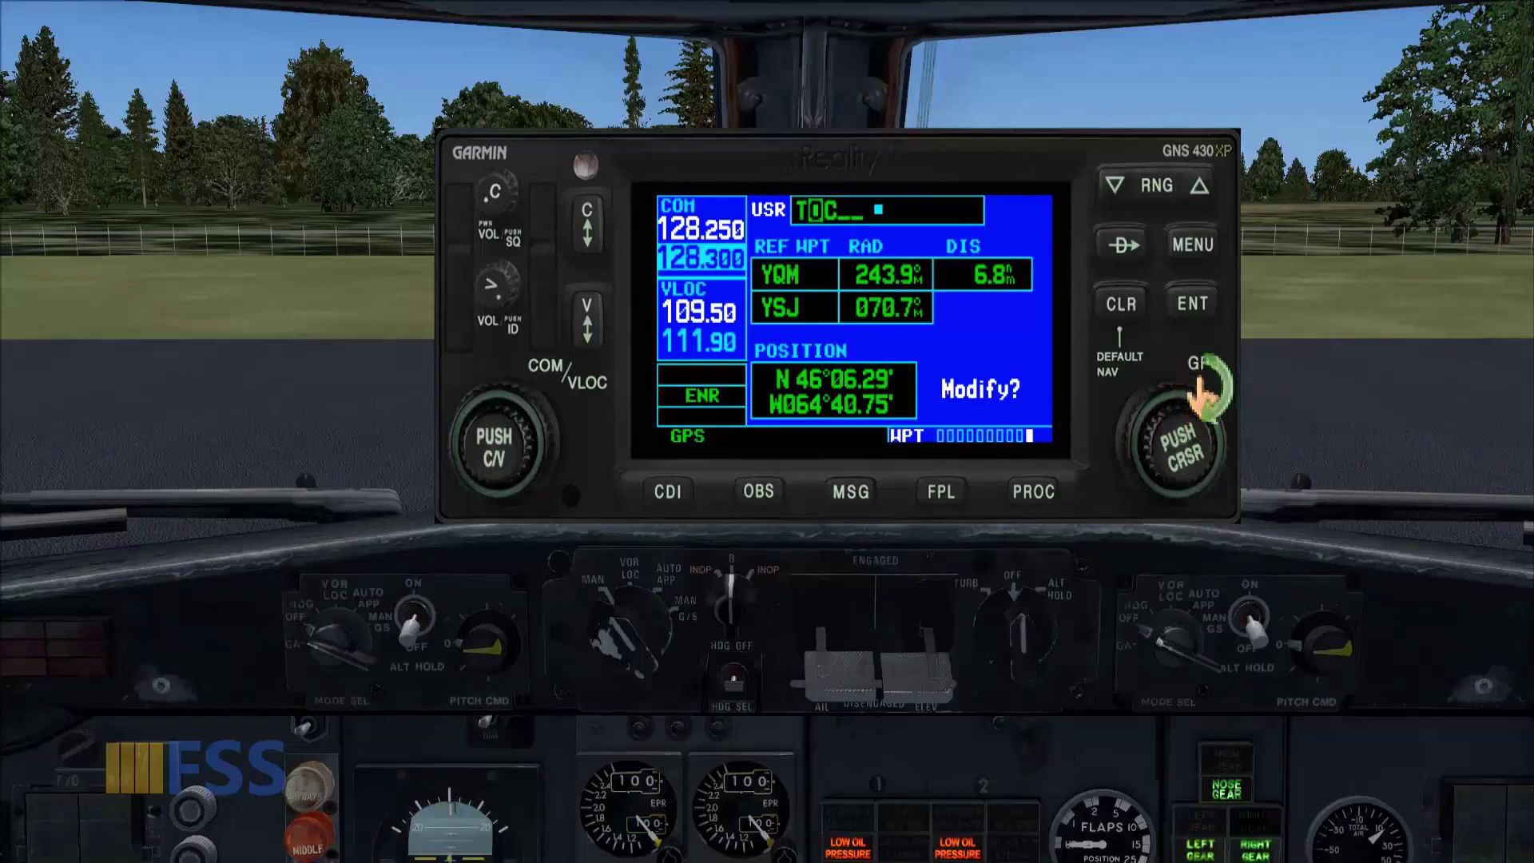
pyautogui.click(1203, 387)
pyautogui.click(1208, 433)
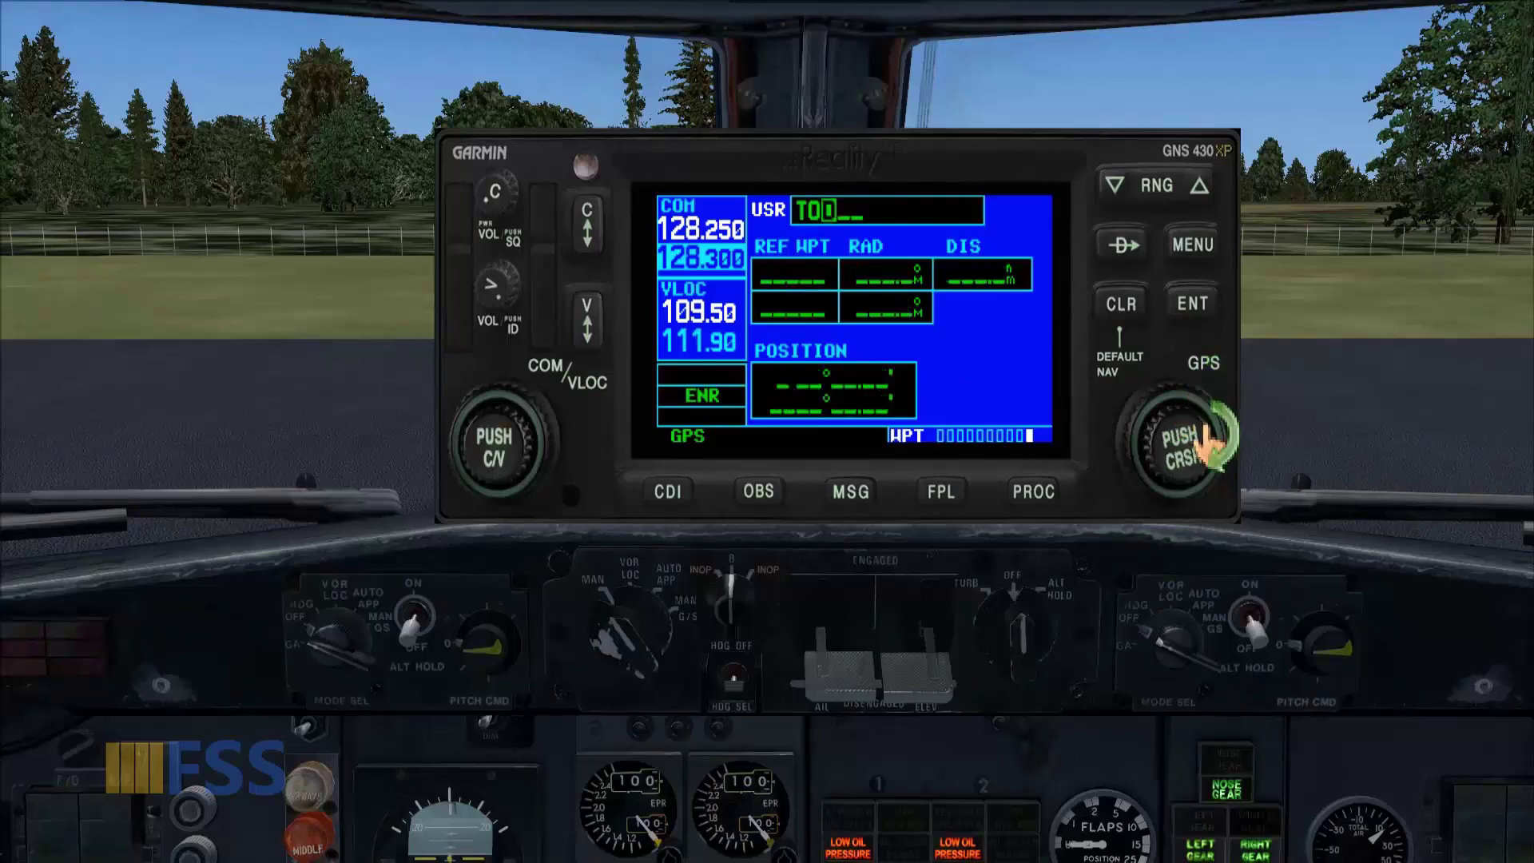
pyautogui.click(1205, 311)
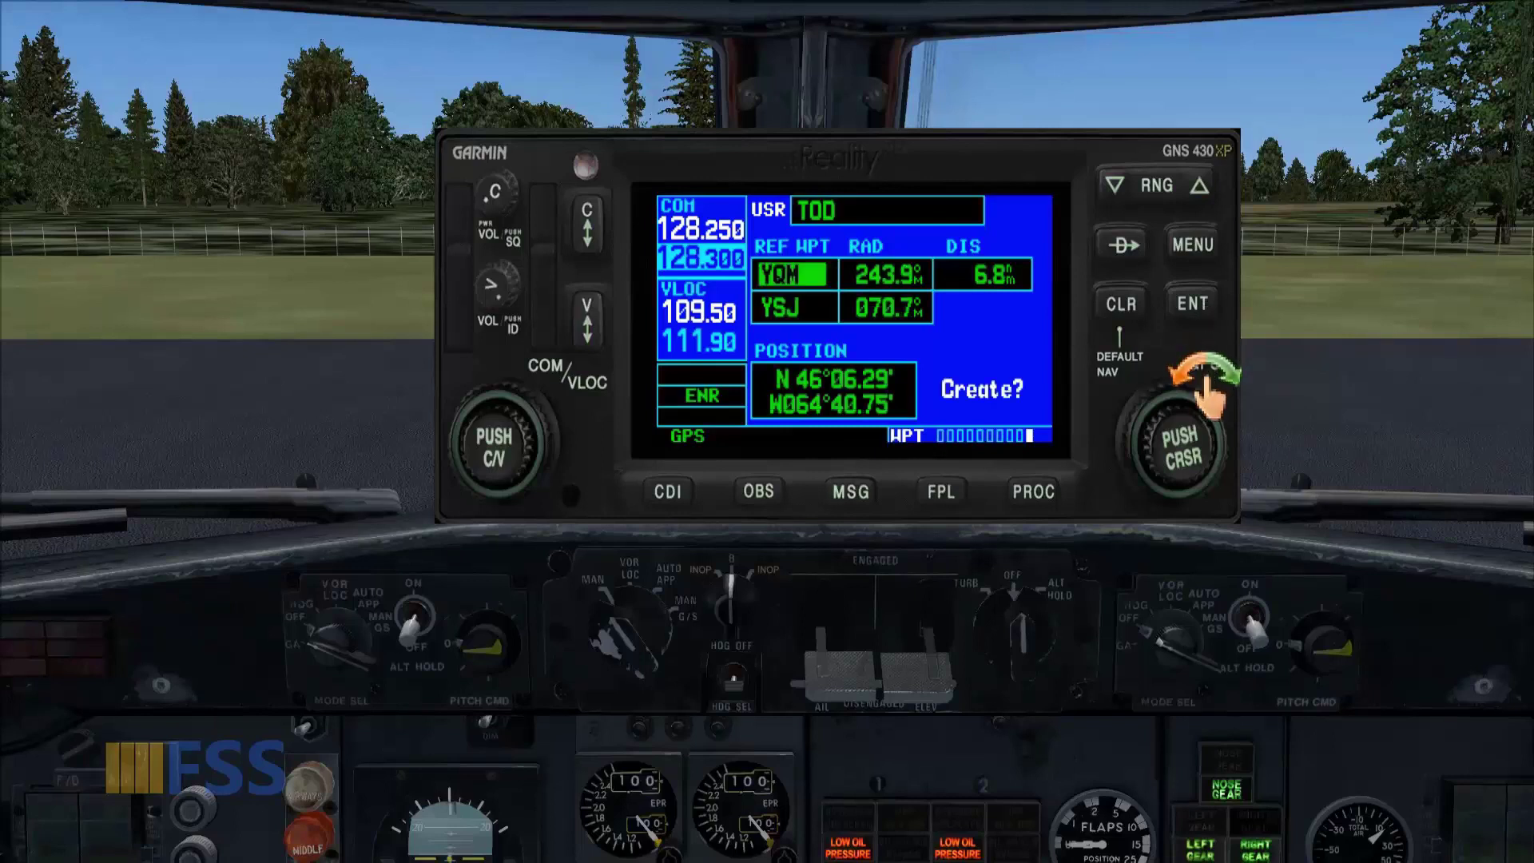
# Create the TOD user waypoint and confirm the list shows 2 used
pyautogui.scroll(2, 1213, 392)
pyautogui.scroll(3, 1213, 391)
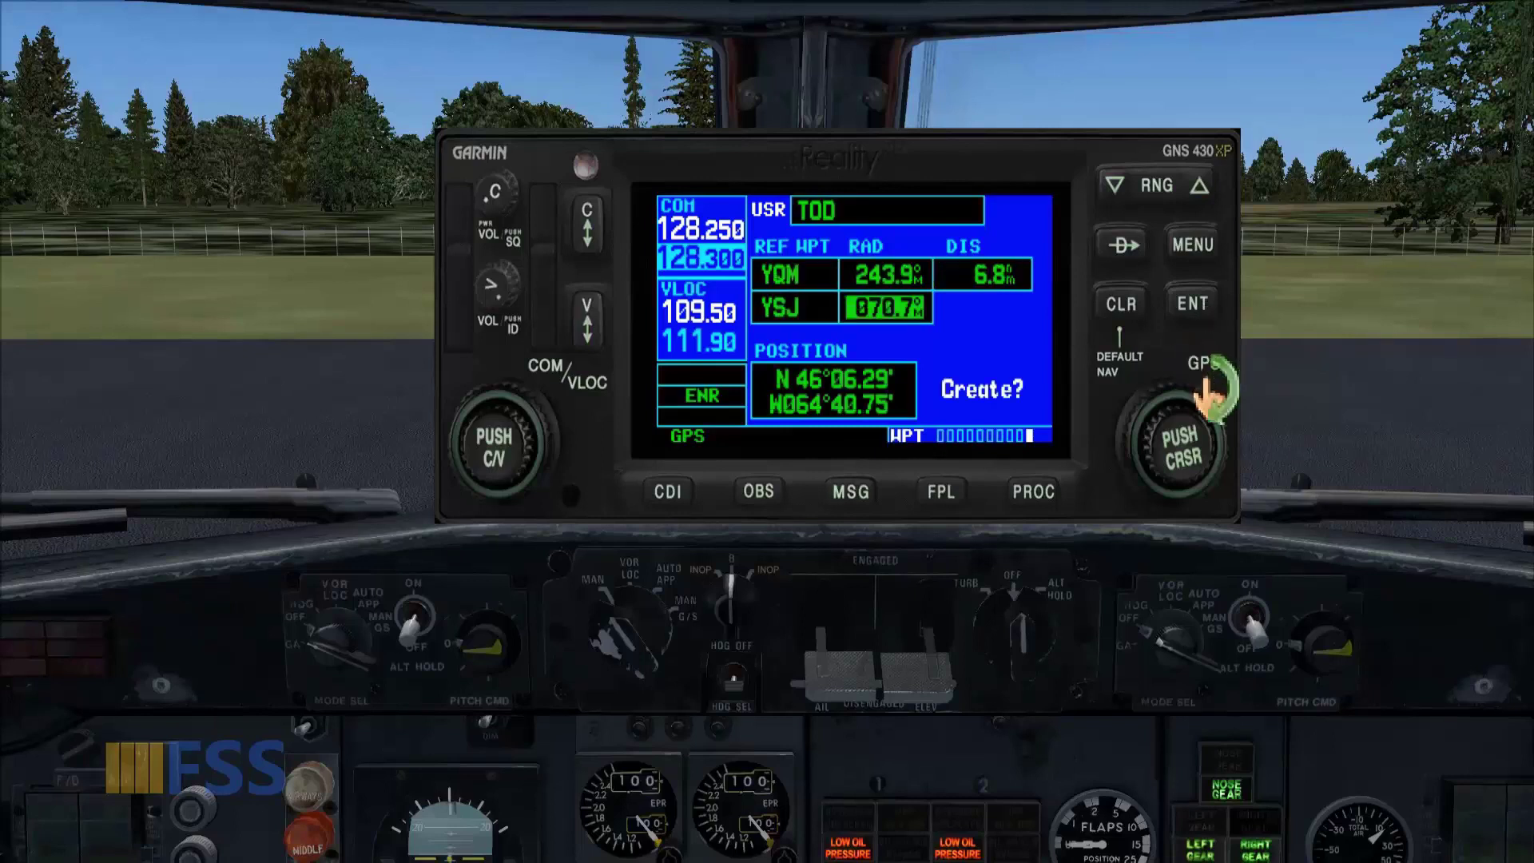
pyautogui.scroll(1, 1213, 392)
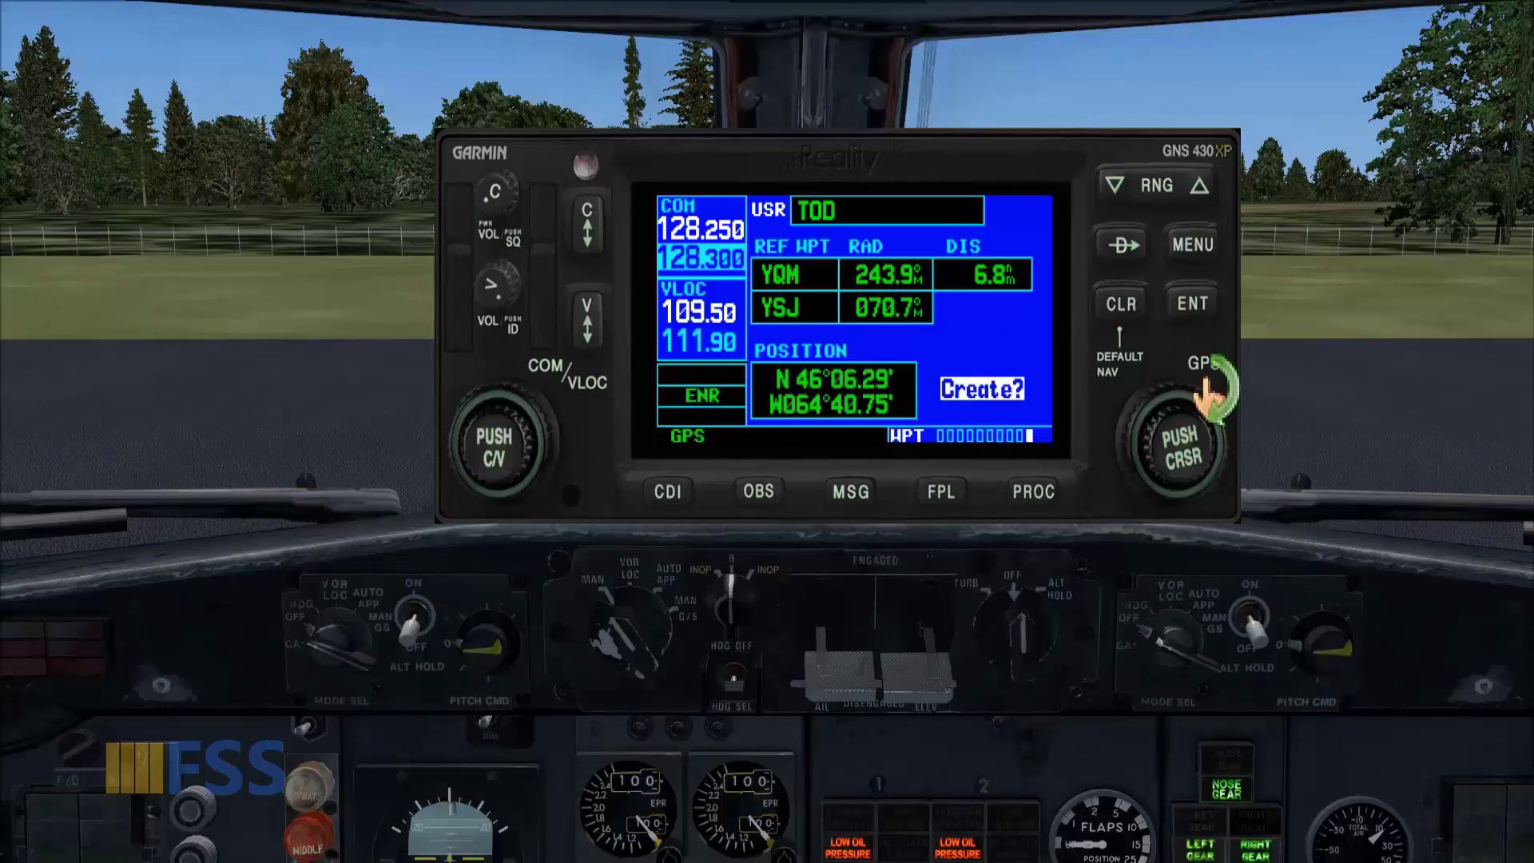
pyautogui.click(1198, 316)
pyautogui.click(1199, 244)
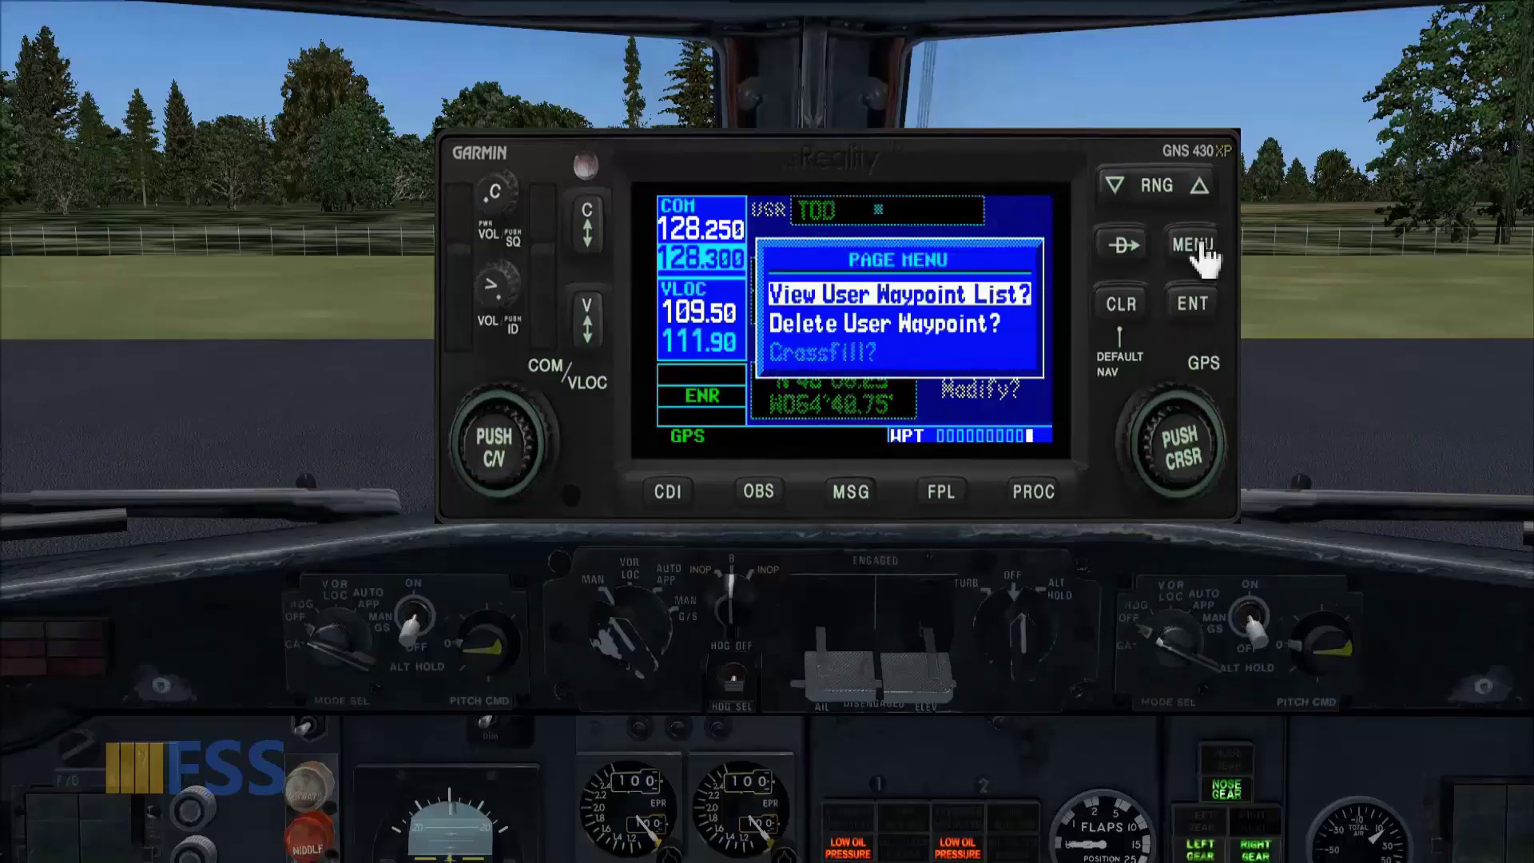
pyautogui.click(1209, 321)
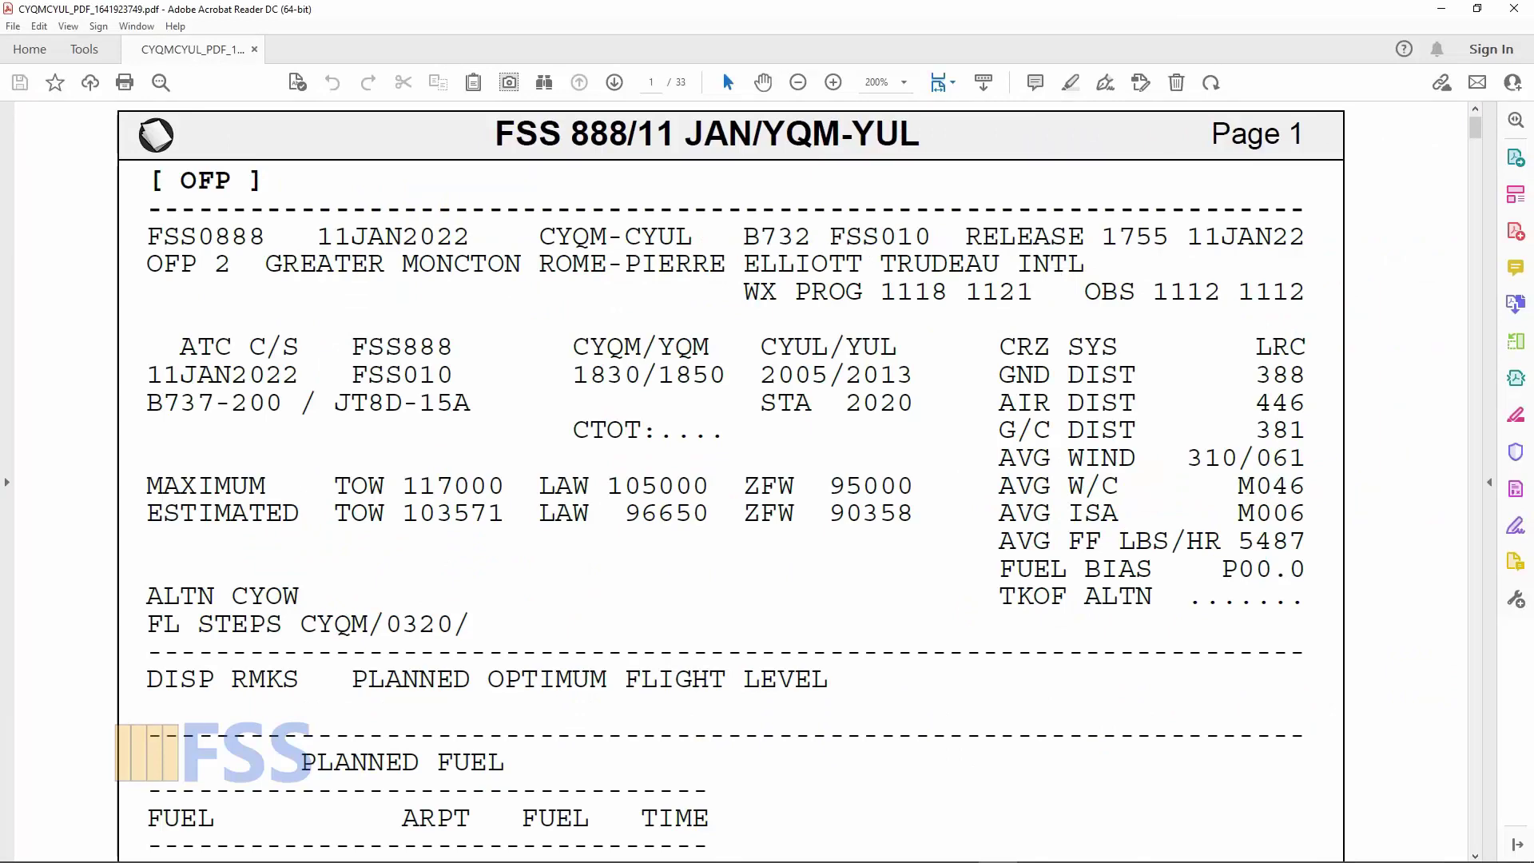
# Go to page 4 and bring the flight log's T O C row (N4604.9 W06630.1) into view
pyautogui.click(615, 82)
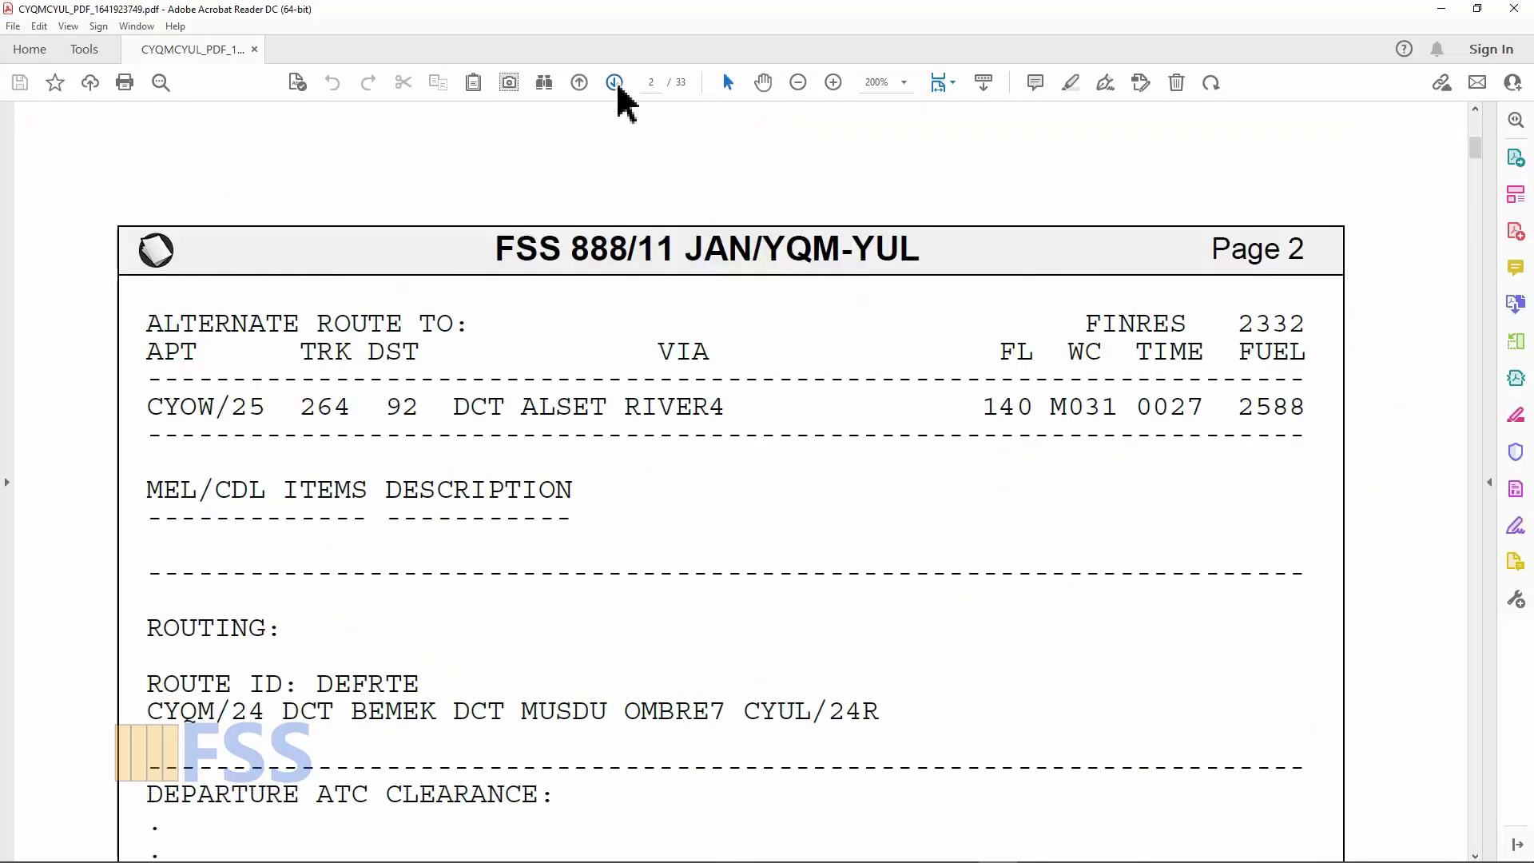
pyautogui.click(614, 82)
pyautogui.click(614, 82)
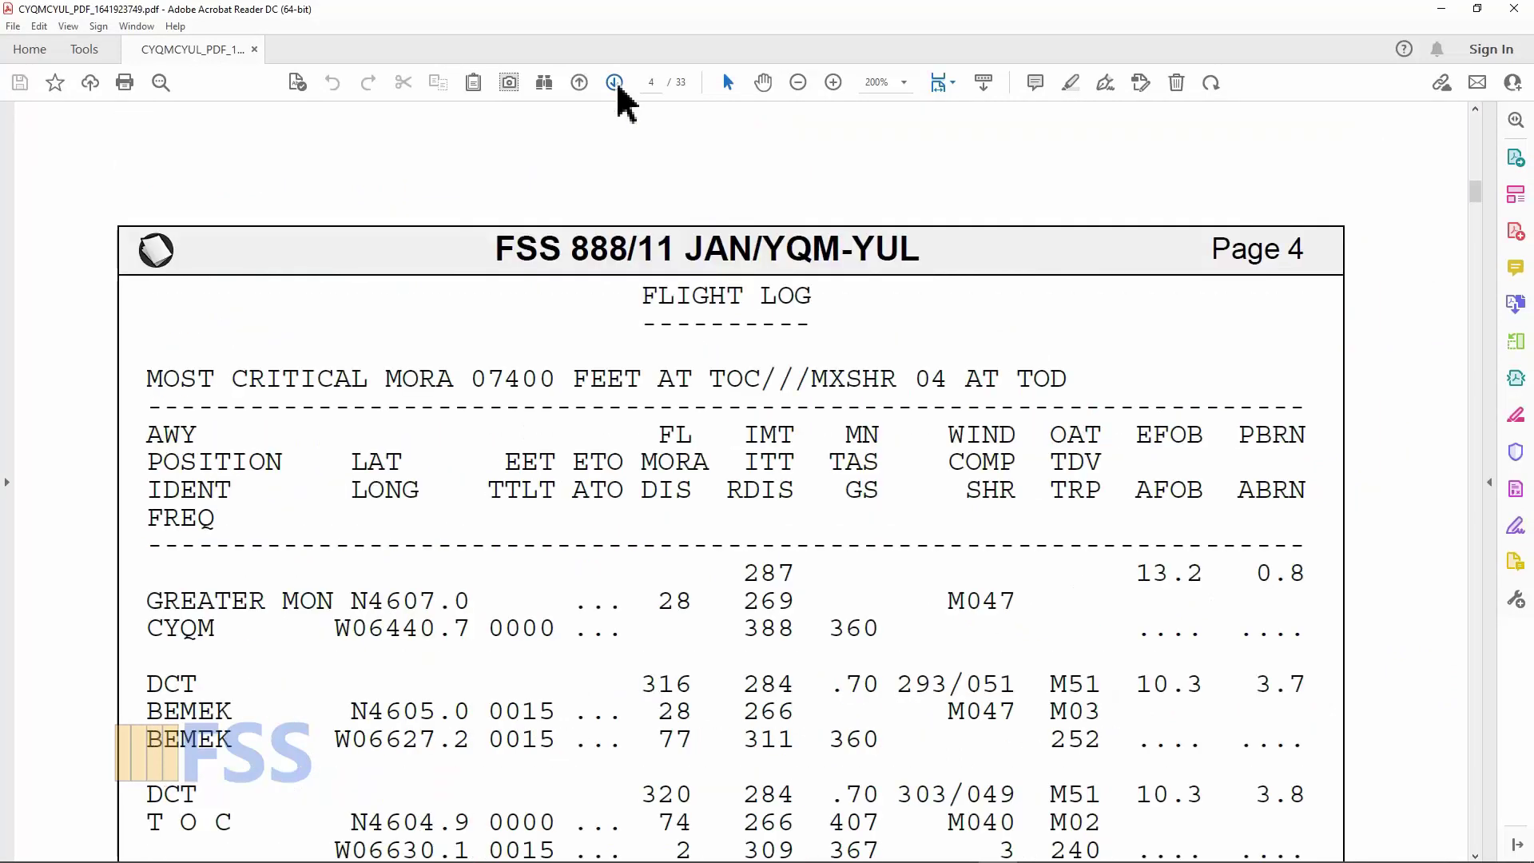
pyautogui.scroll(-1, 1449, 610)
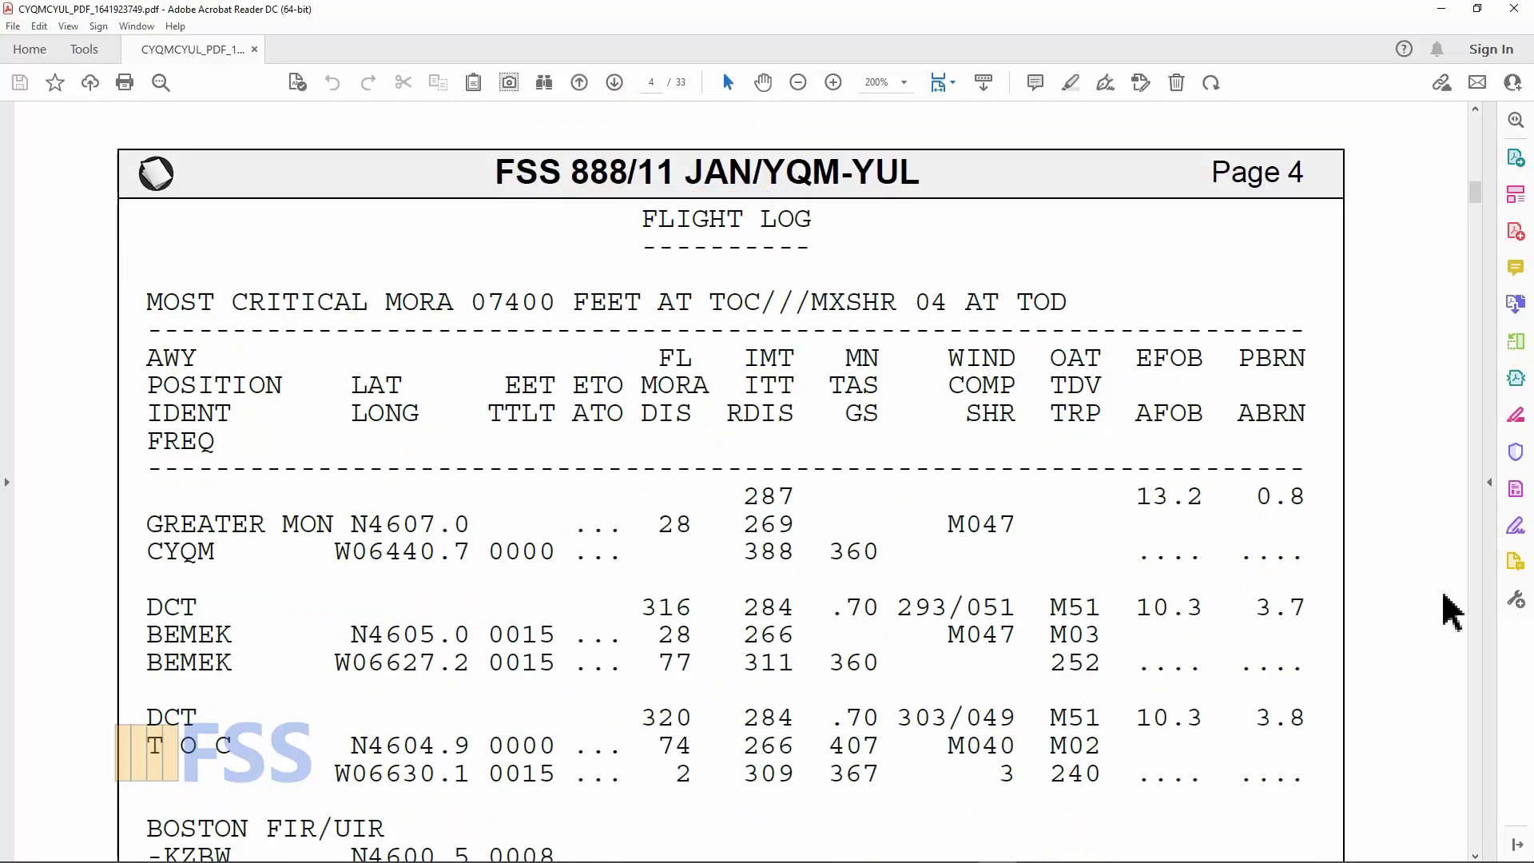
pyautogui.scroll(-5, 1449, 609)
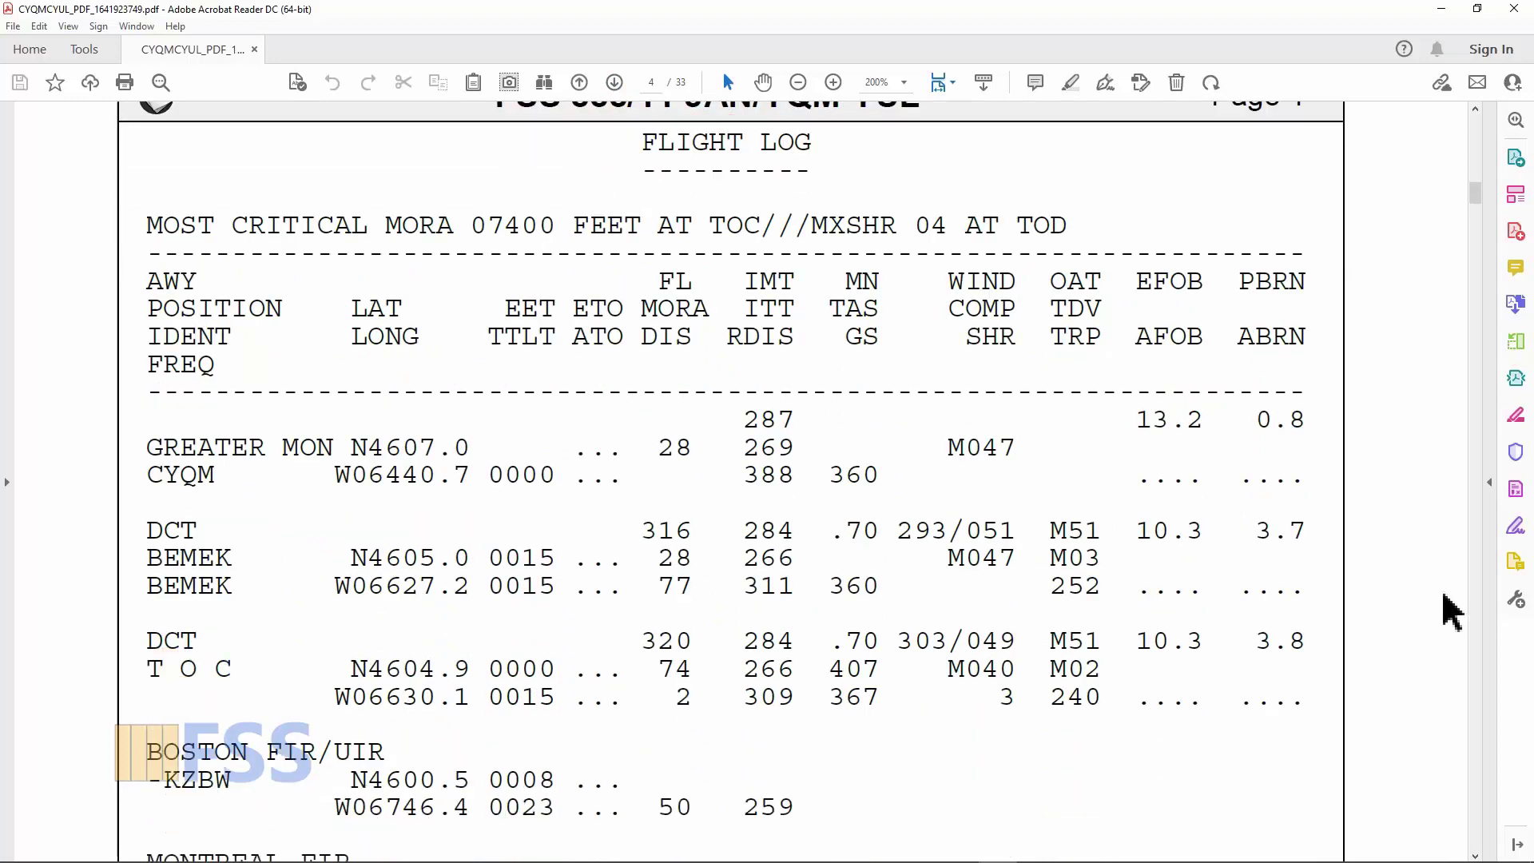
pyautogui.scroll(-5, 1449, 610)
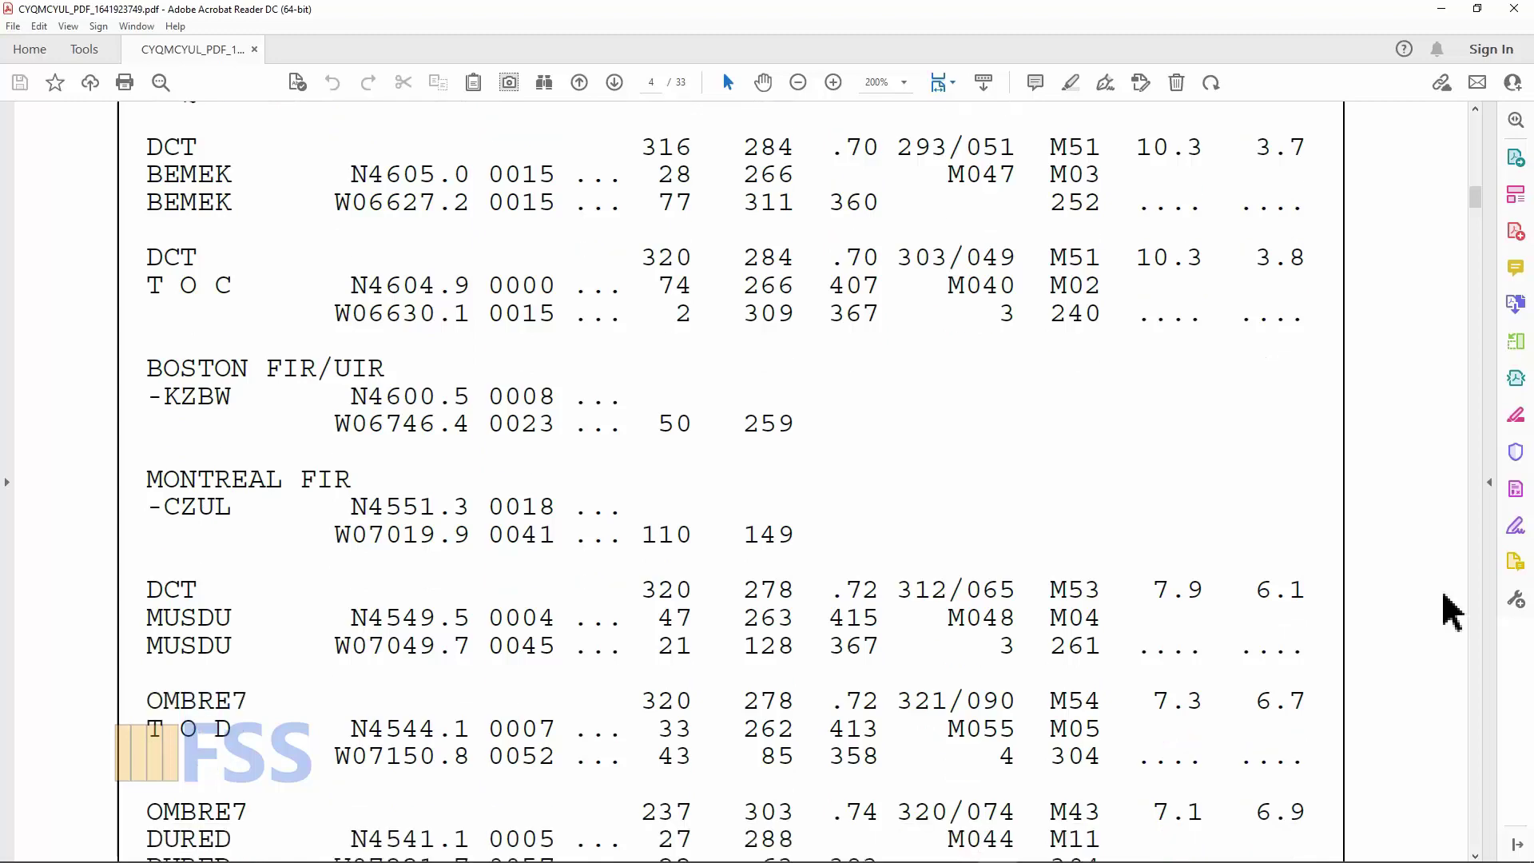
pyautogui.scroll(9, 1448, 610)
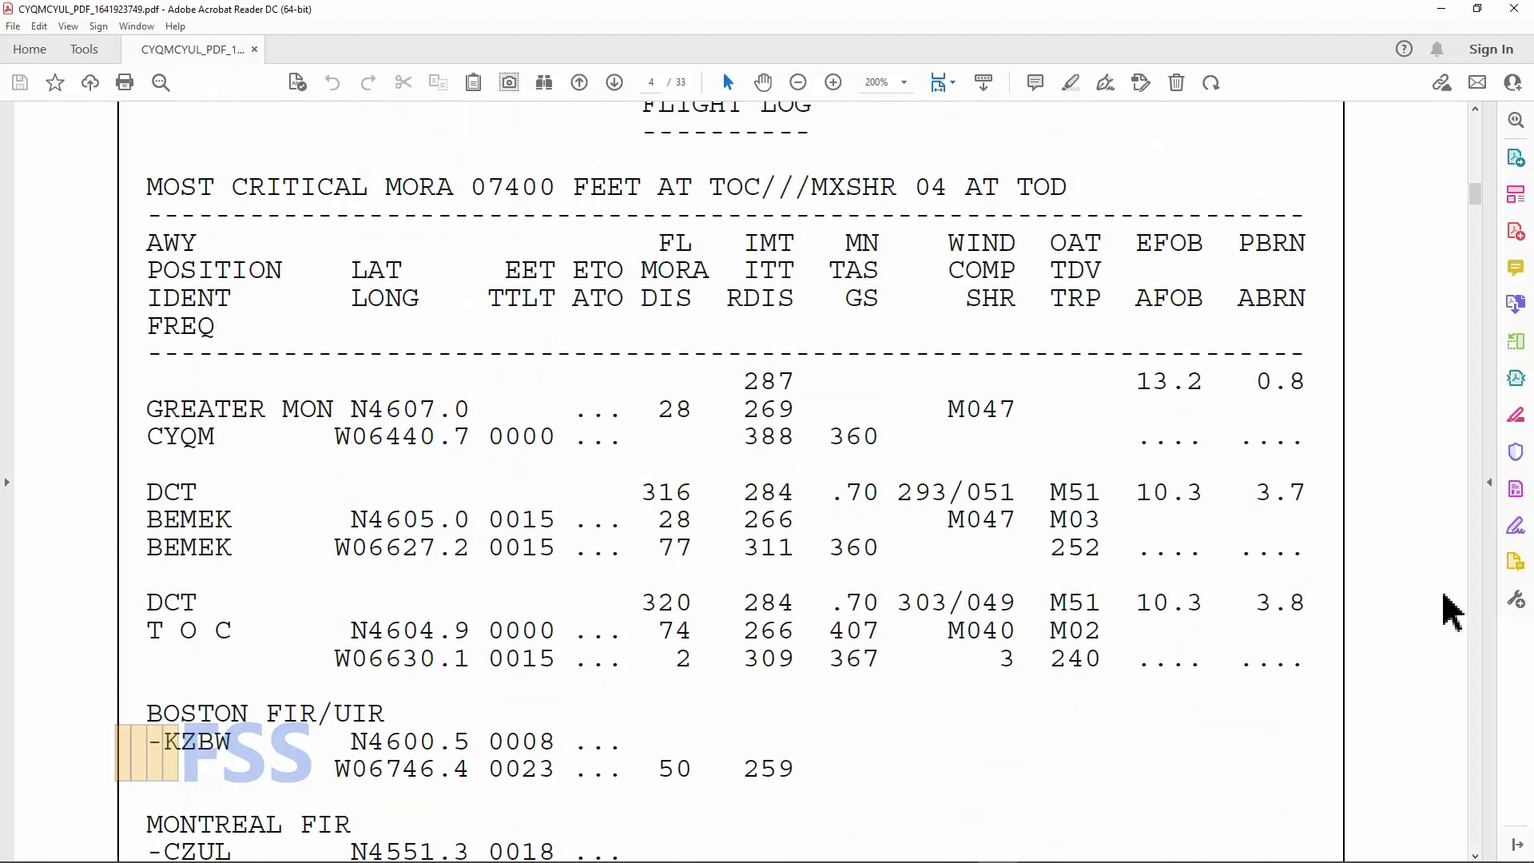
pyautogui.scroll(-1, 1449, 610)
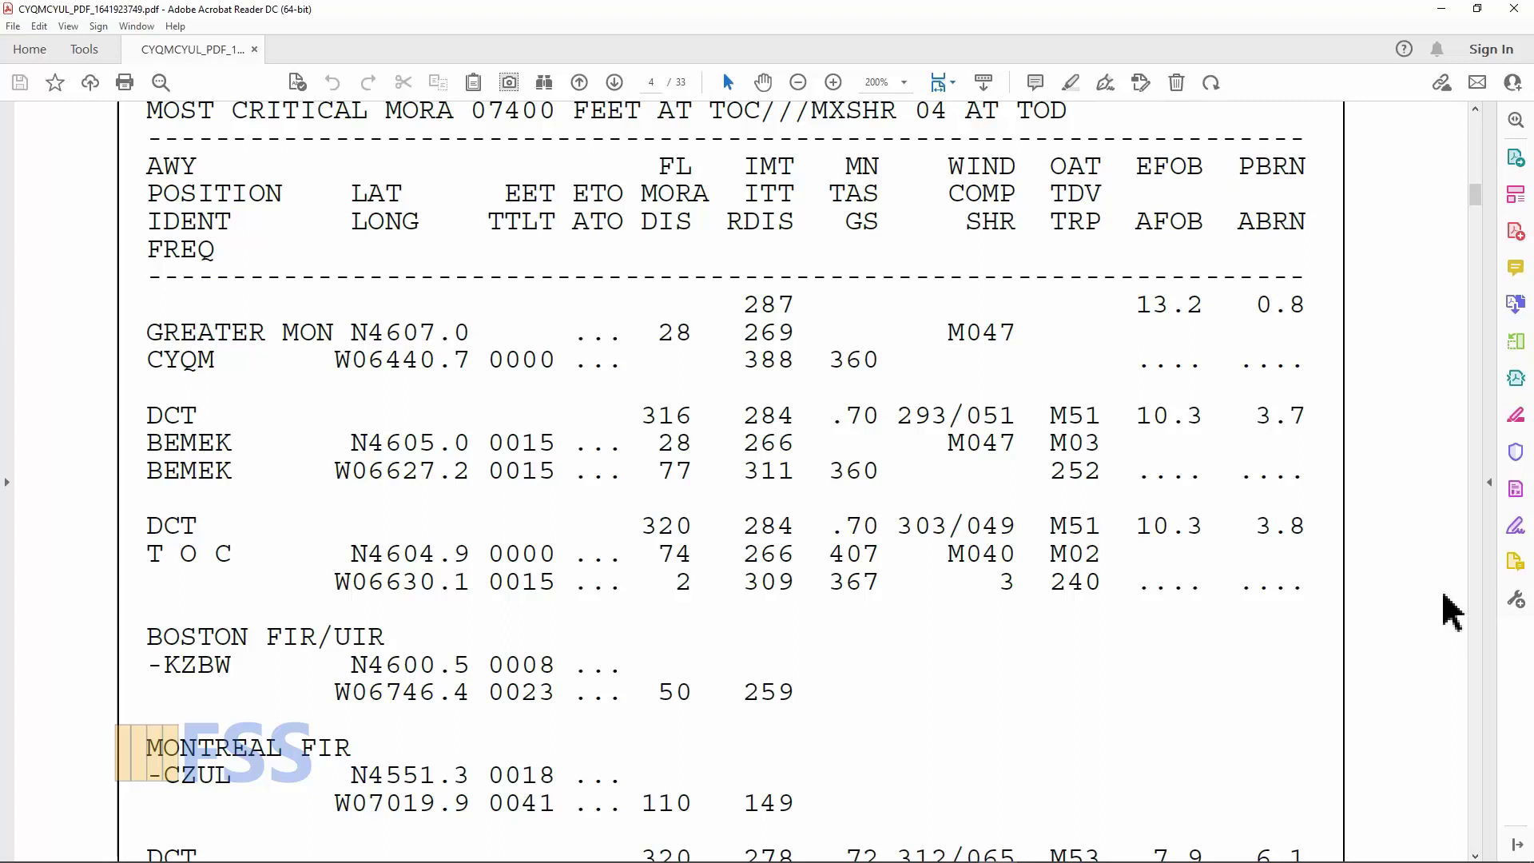
pyautogui.scroll(-1, 1448, 610)
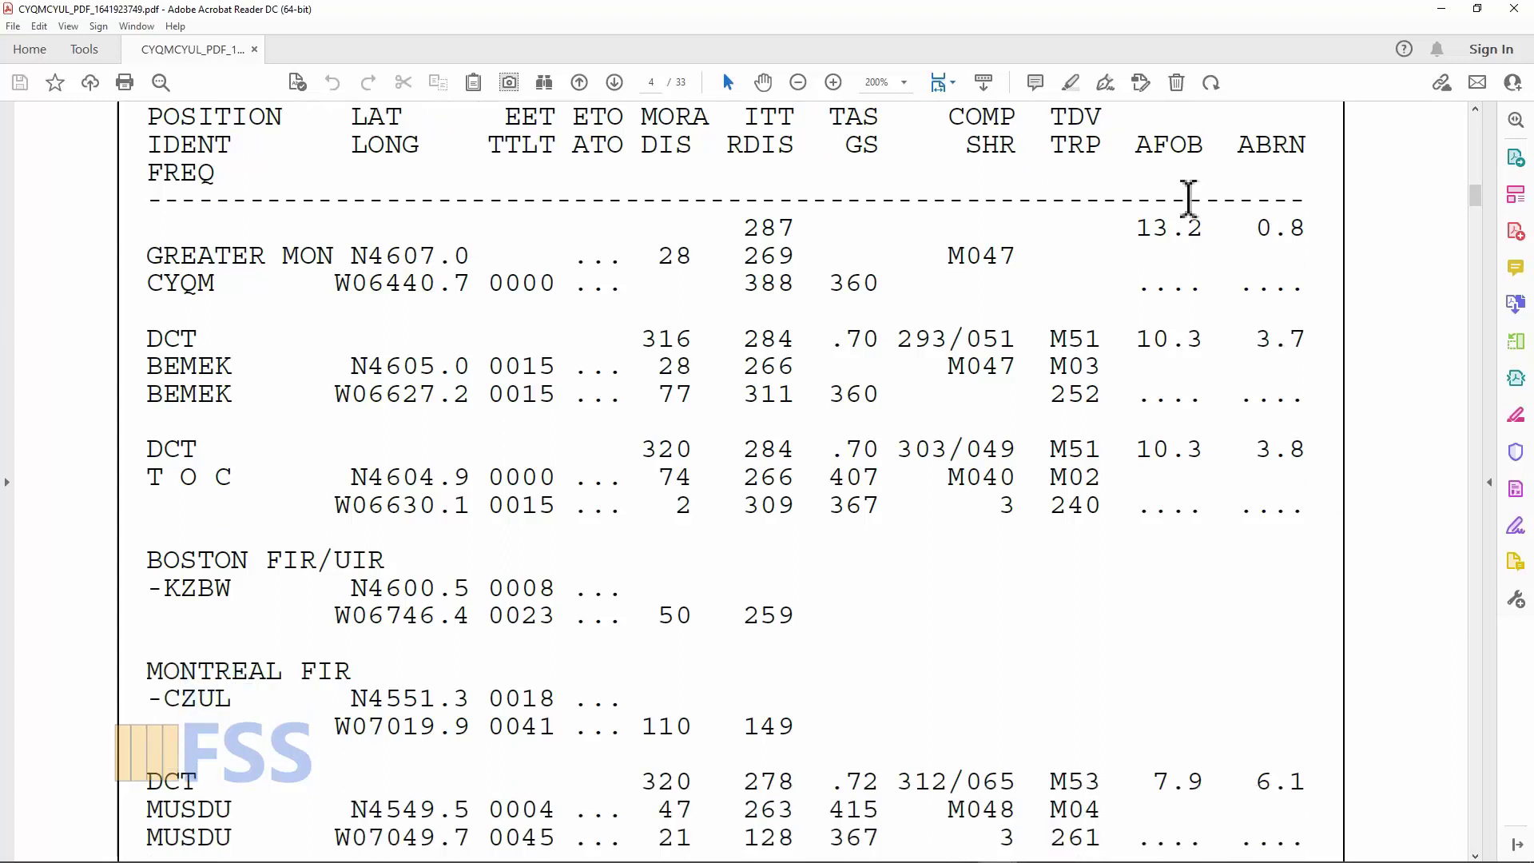
# Highlight T O C, N4604.9, W06630.1, BEMEK, the 284 track and 2 distance
pyautogui.click(1071, 85)
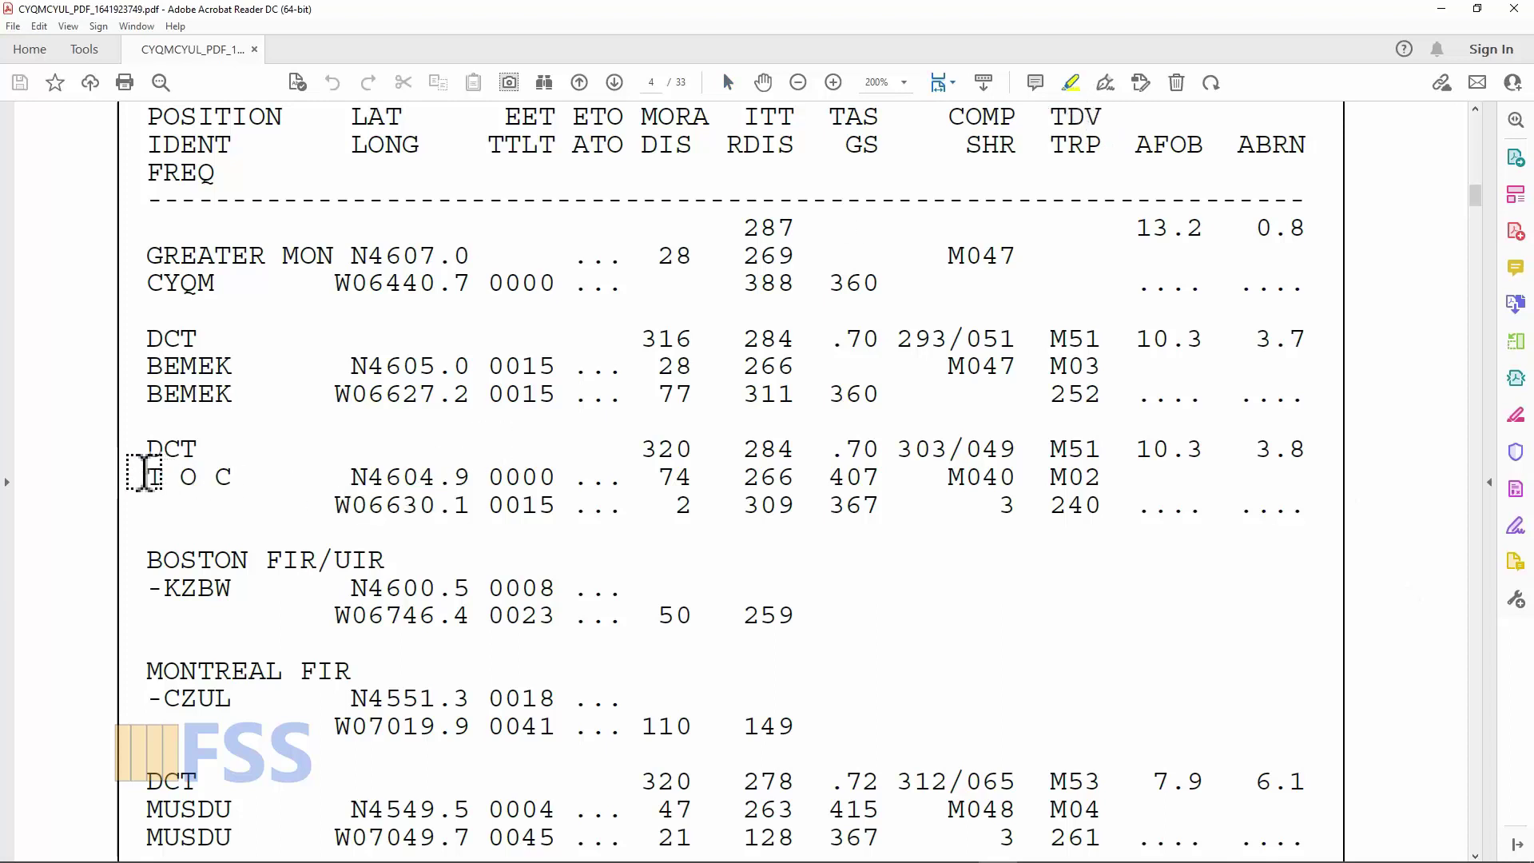
pyautogui.moveTo(145, 475); pyautogui.dragTo(229, 480)
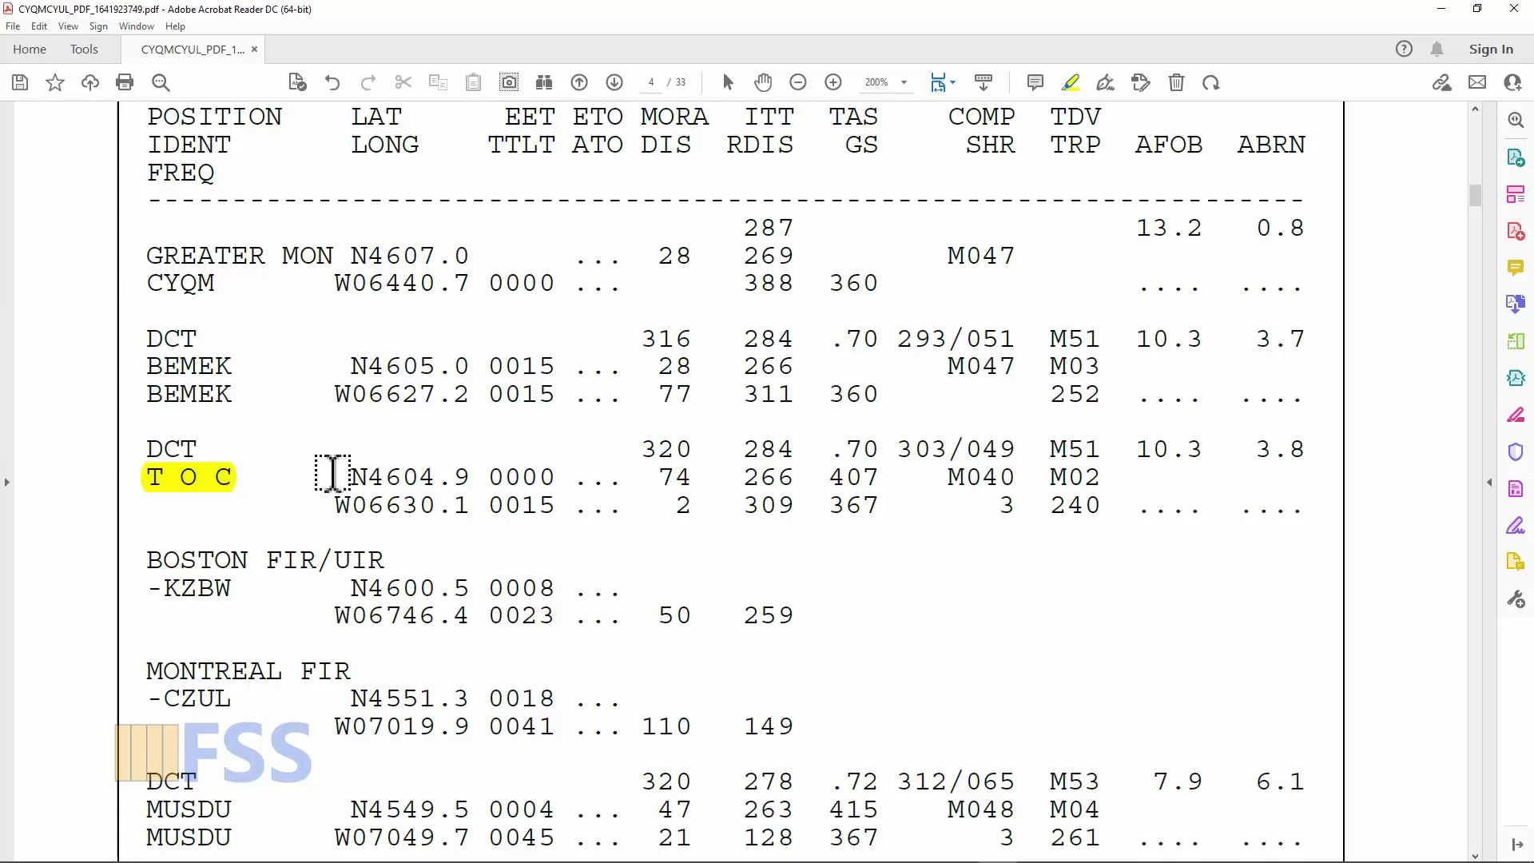
pyautogui.moveTo(349, 477); pyautogui.dragTo(334, 515)
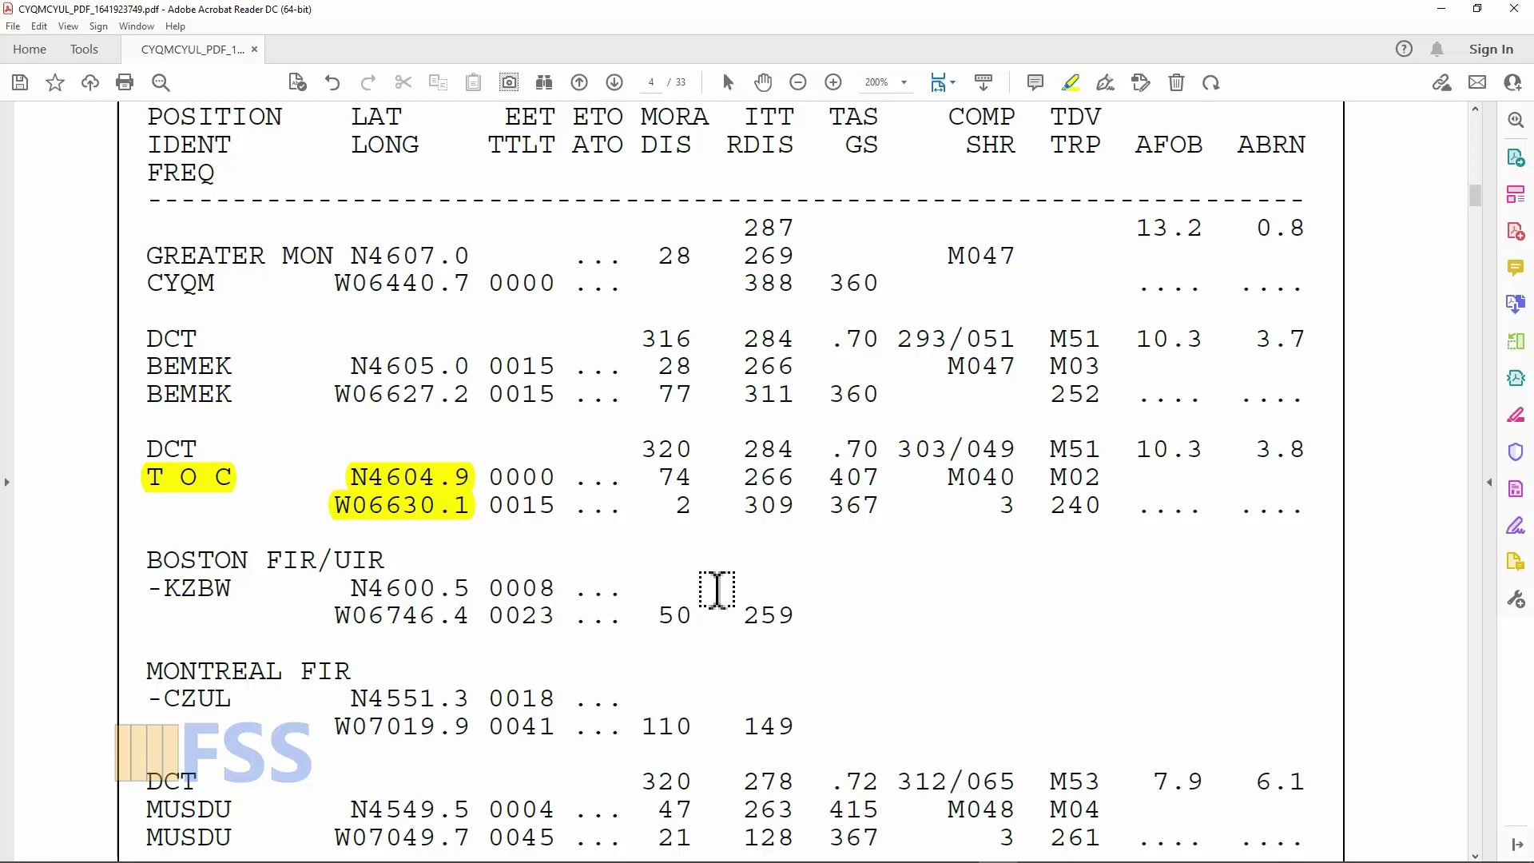
pyautogui.moveTo(730, 336); pyautogui.dragTo(787, 339)
pyautogui.moveTo(142, 366); pyautogui.dragTo(237, 366)
pyautogui.moveTo(674, 504); pyautogui.dragTo(689, 505)
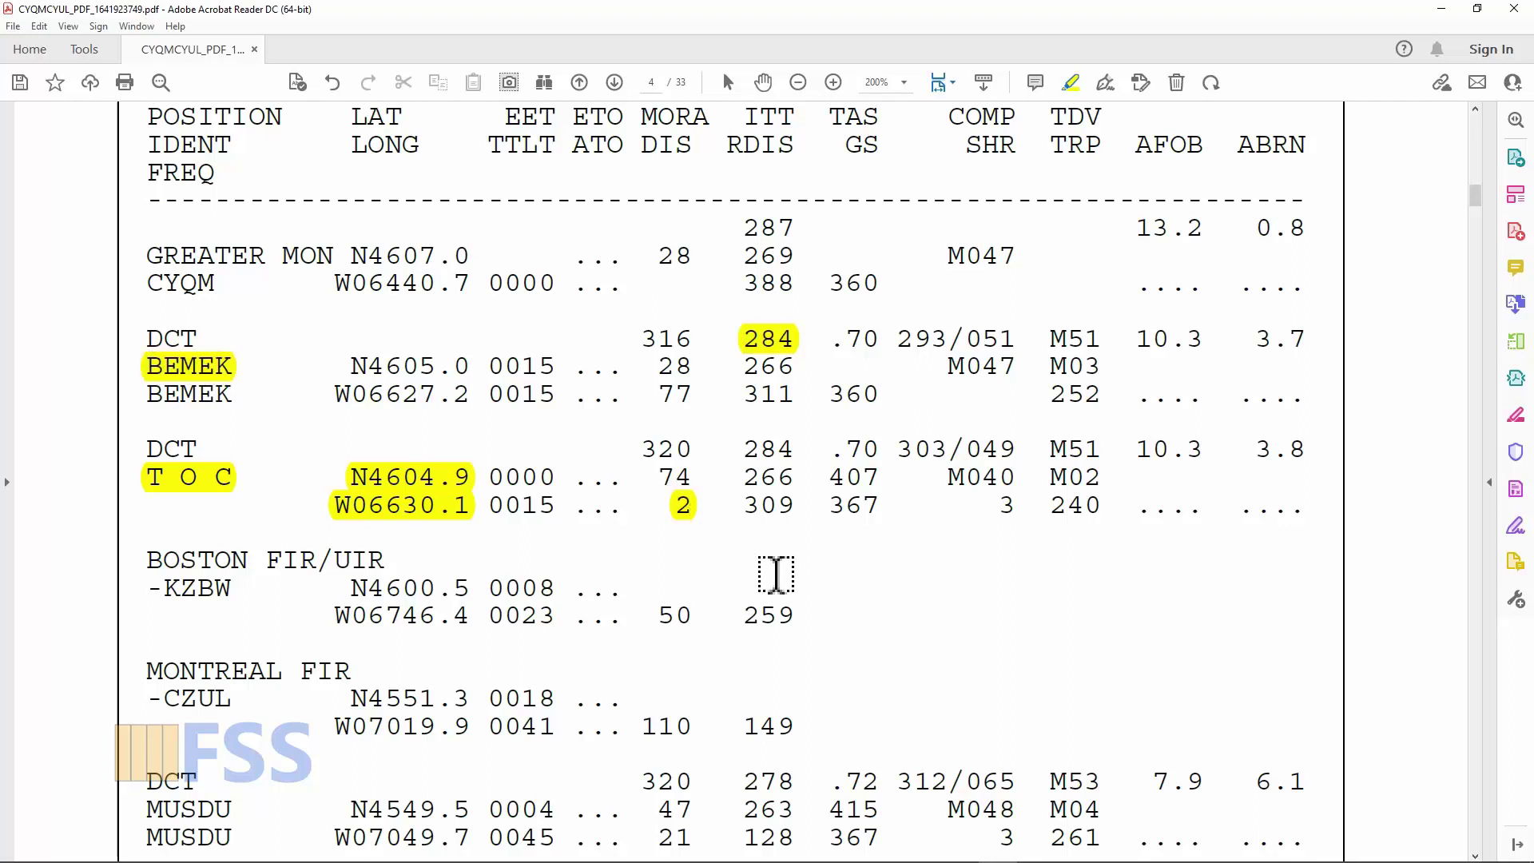
pyautogui.scroll(-5, 1403, 649)
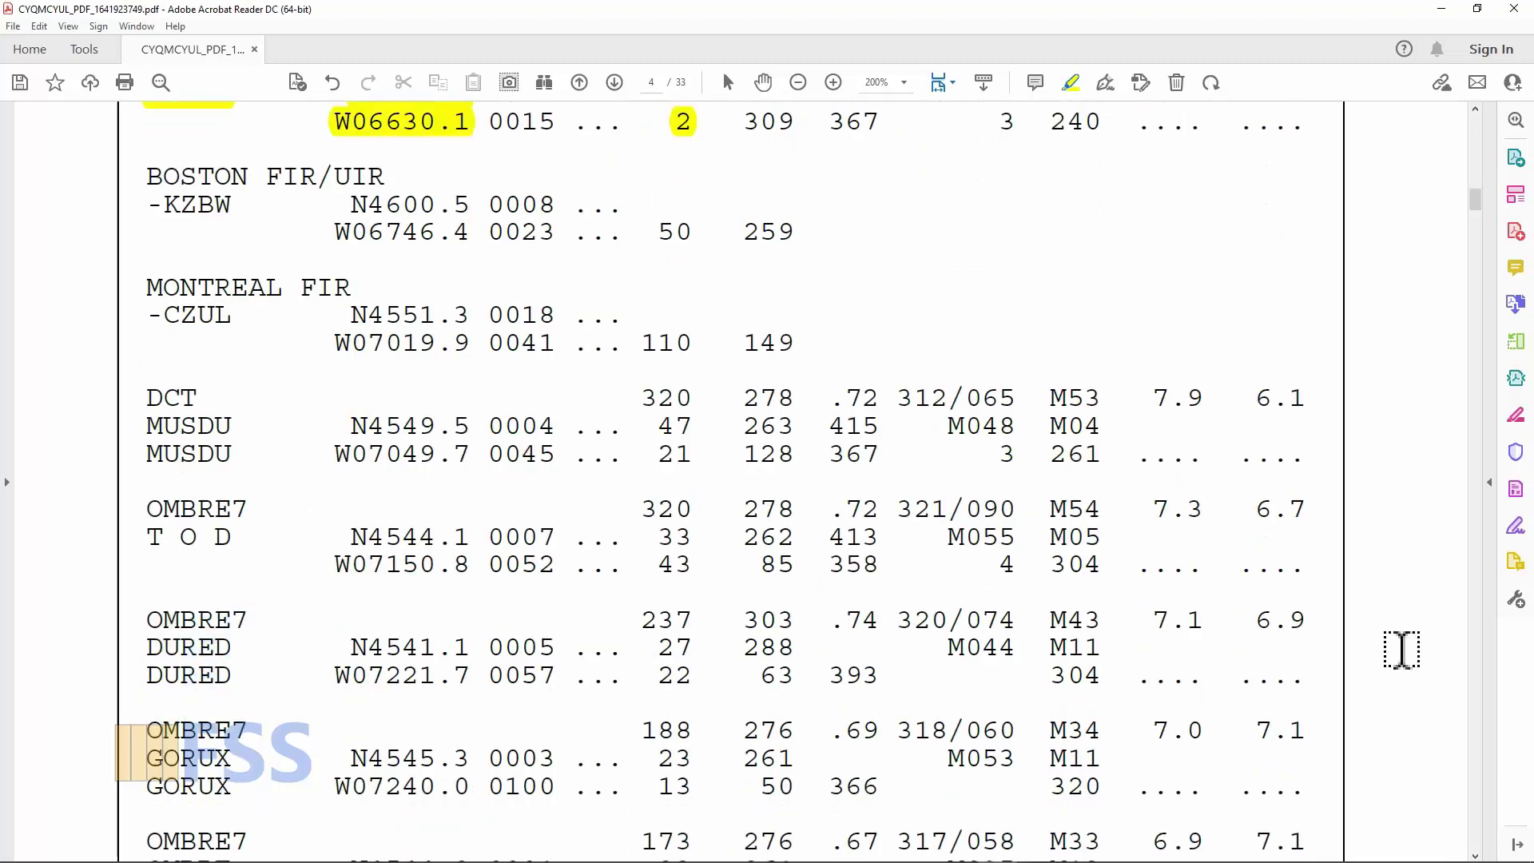
# Highlight T O D, the 278 track, MUSDU and the 43 distance in the flight log
pyautogui.scroll(-2, 1402, 649)
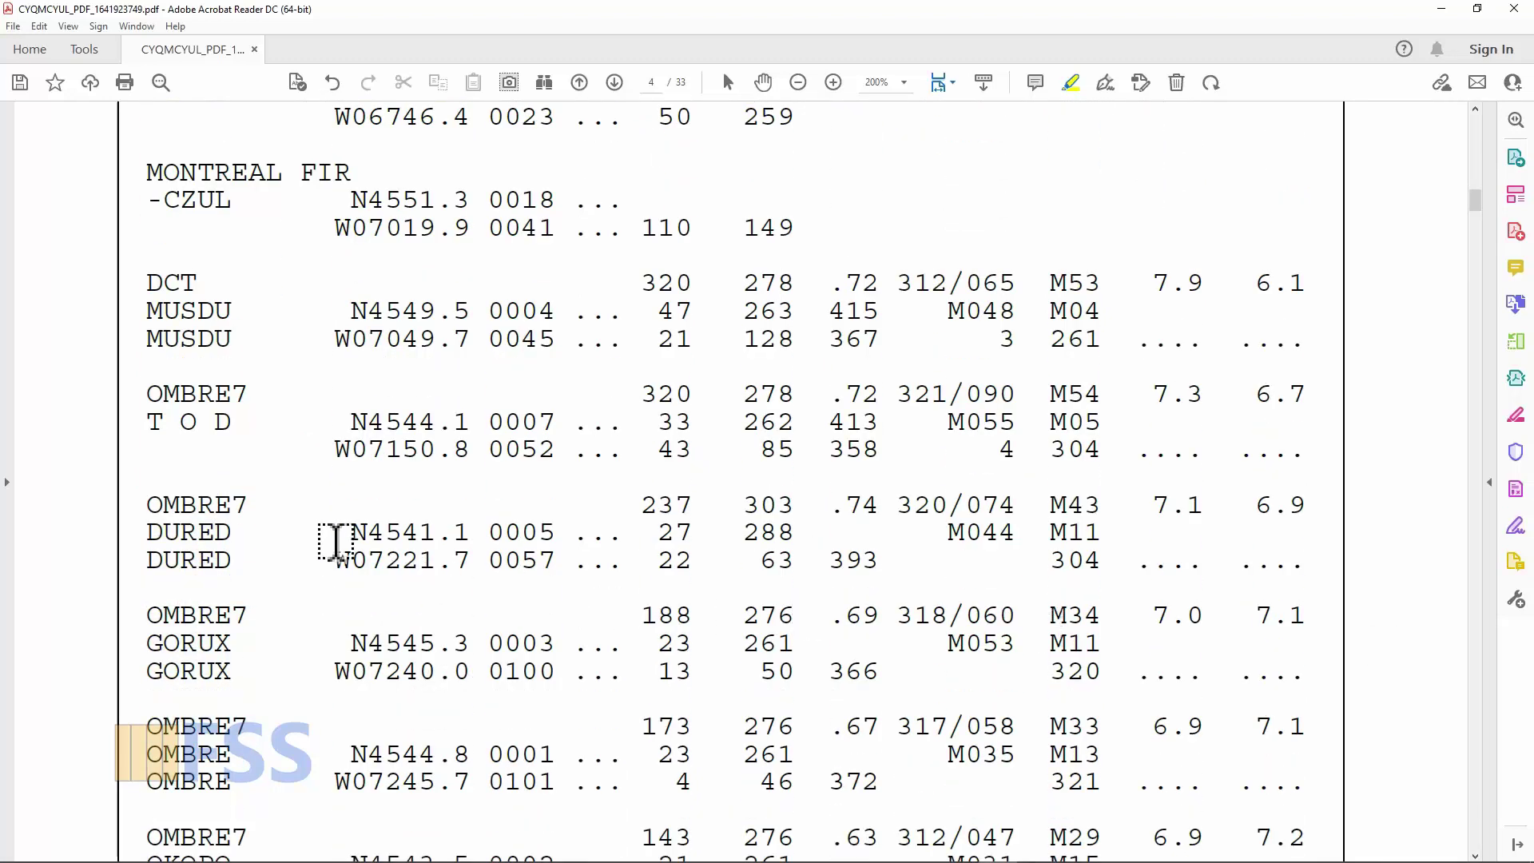
pyautogui.moveTo(145, 421)
pyautogui.mouseDown()
pyautogui.moveTo(224, 419)
pyautogui.moveTo(214, 440)
pyautogui.mouseUp()
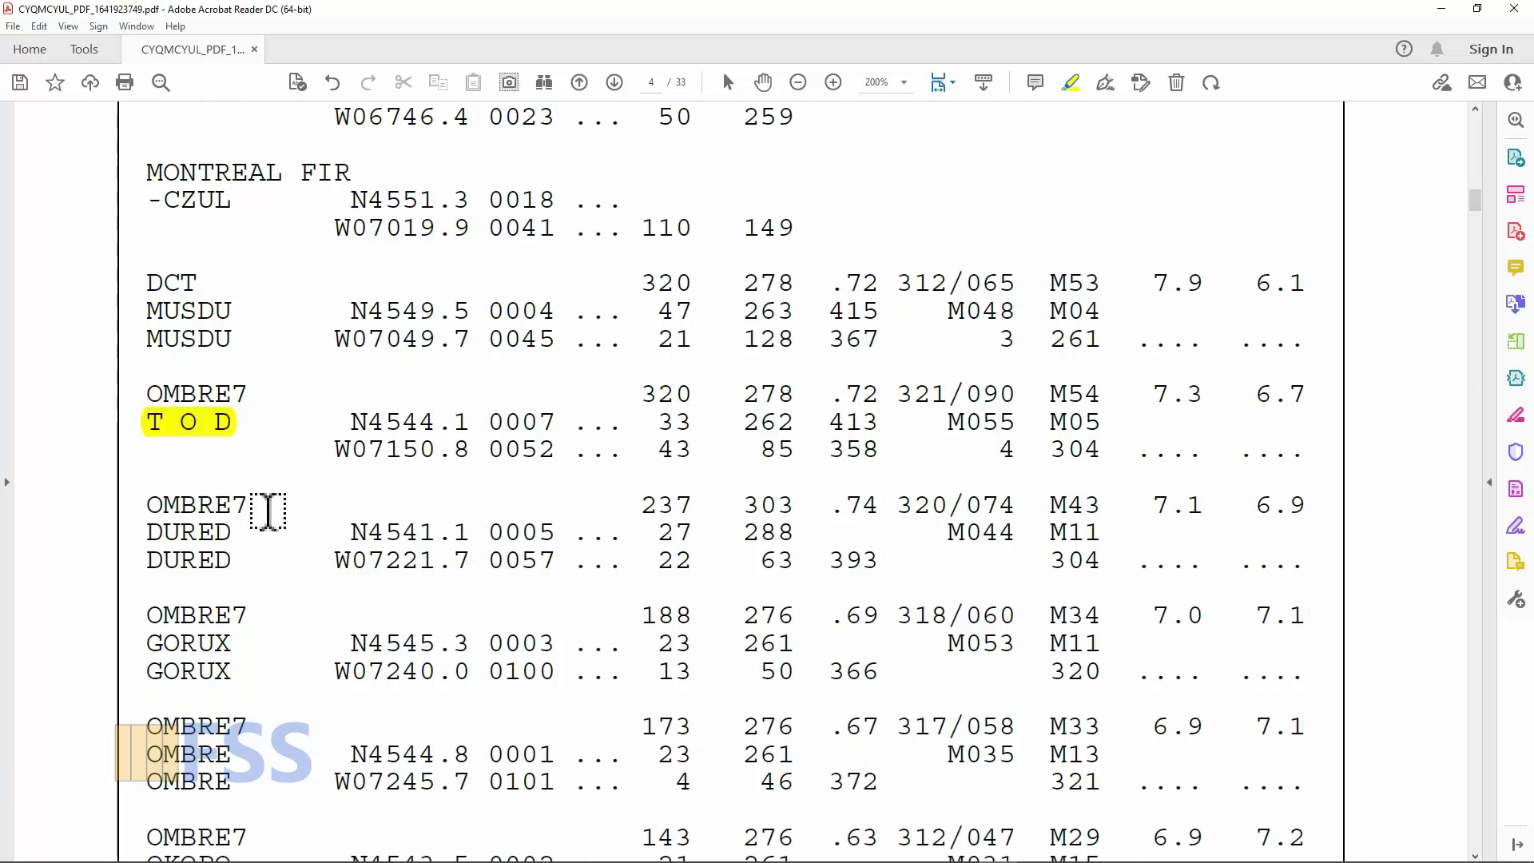
pyautogui.moveTo(750, 281); pyautogui.dragTo(795, 281)
pyautogui.moveTo(134, 310); pyautogui.dragTo(232, 310)
pyautogui.moveTo(657, 448); pyautogui.dragTo(690, 463)
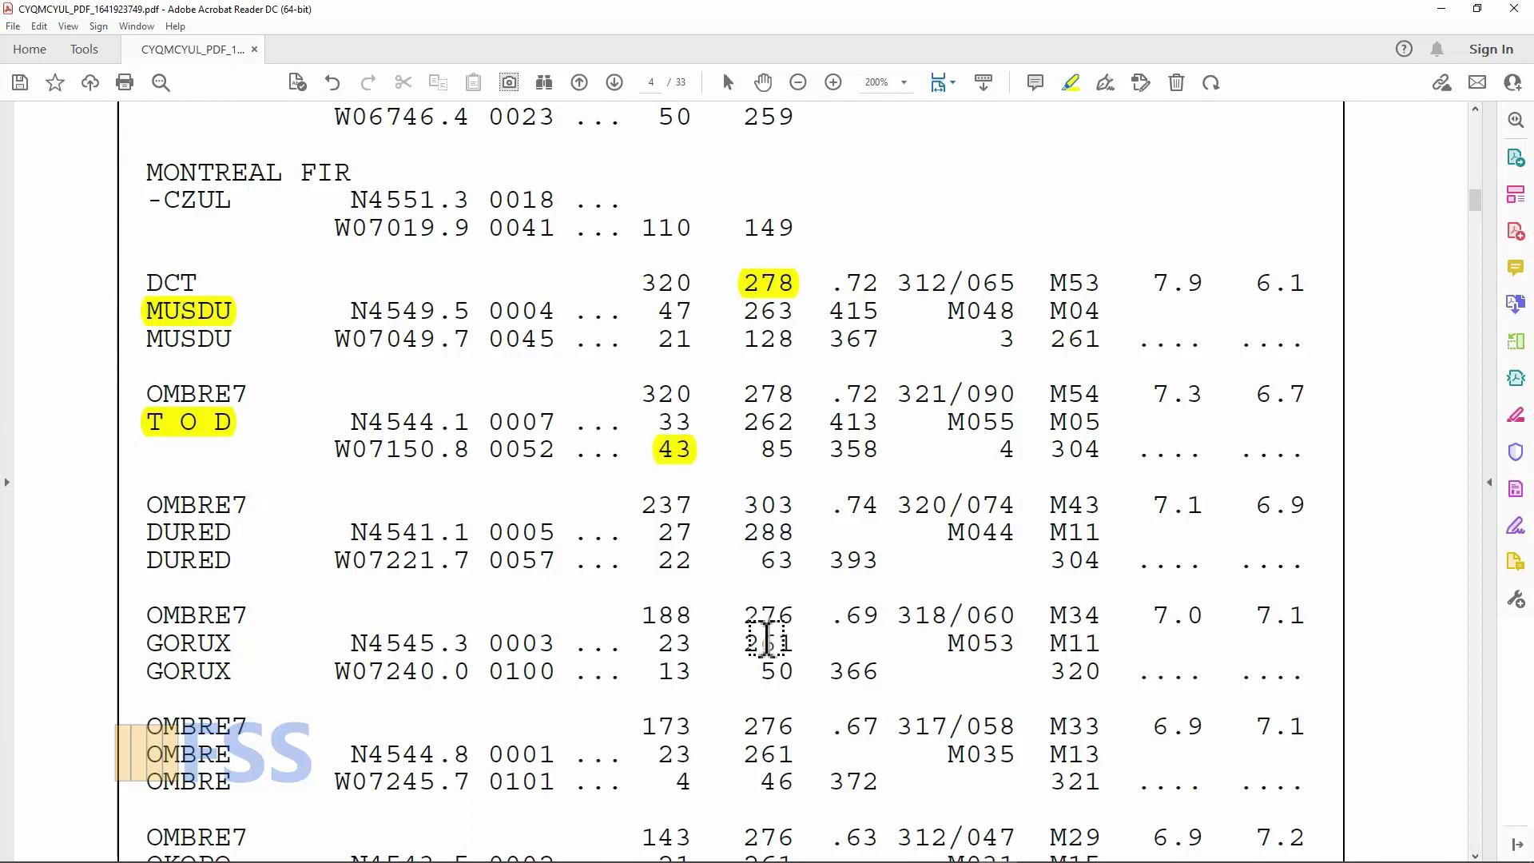